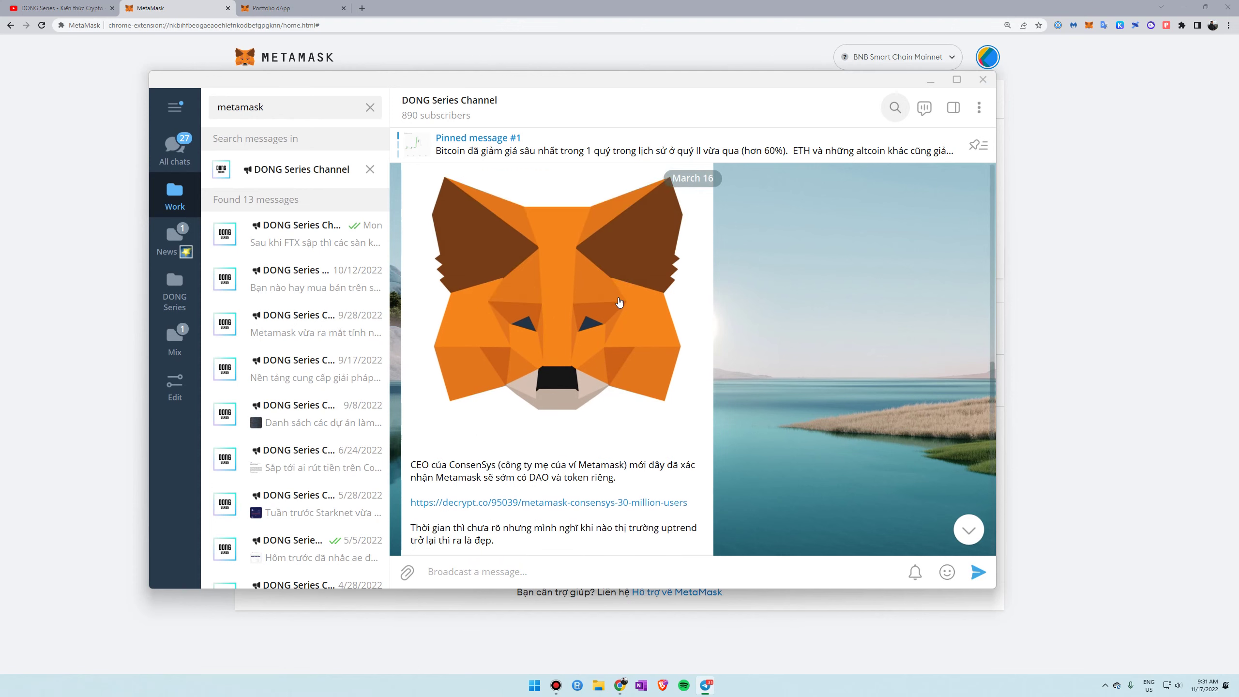
# - Read the channel's March 16 post about MetaMask's DAO and token, and open its linked Decrypt article
pyautogui.scroll(-4, 629, 261)
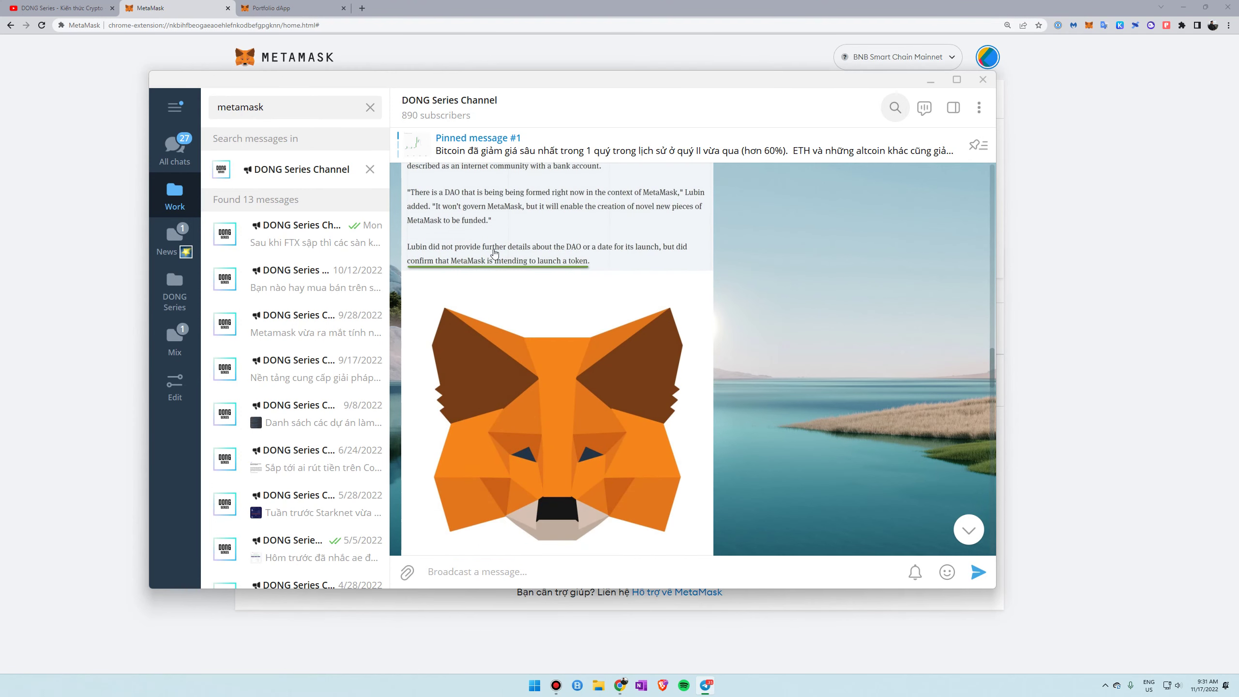
pyautogui.scroll(-5, 610, 273)
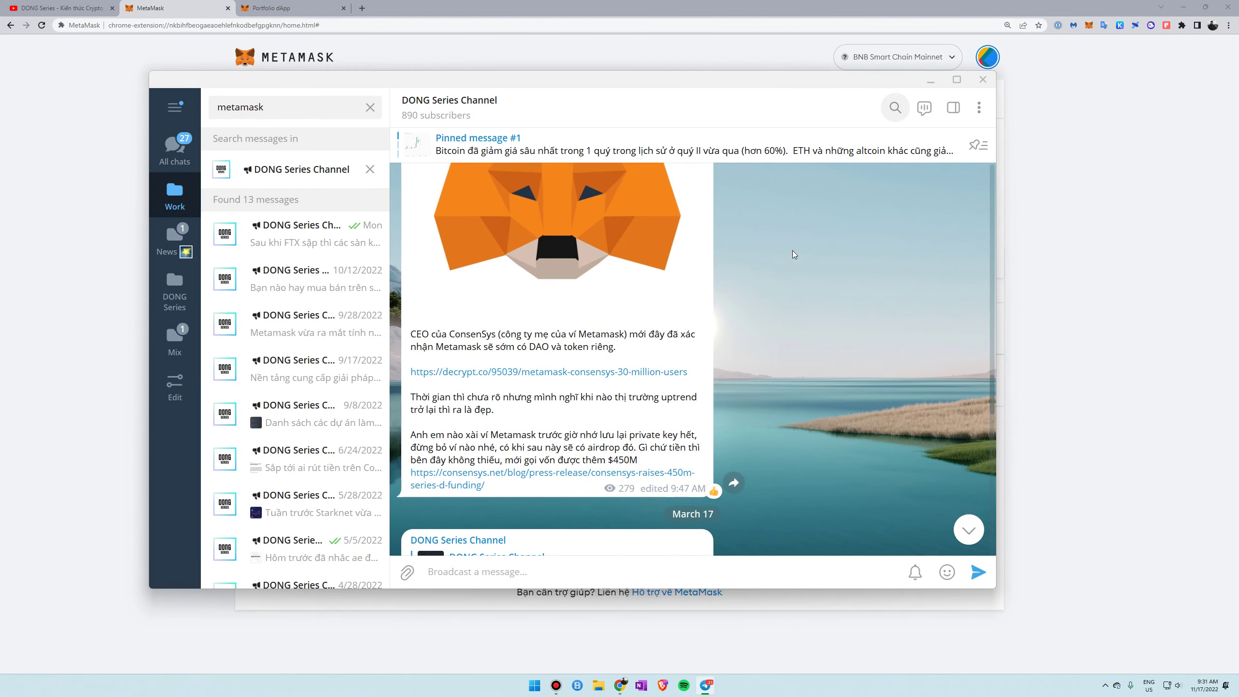
pyautogui.click(553, 372)
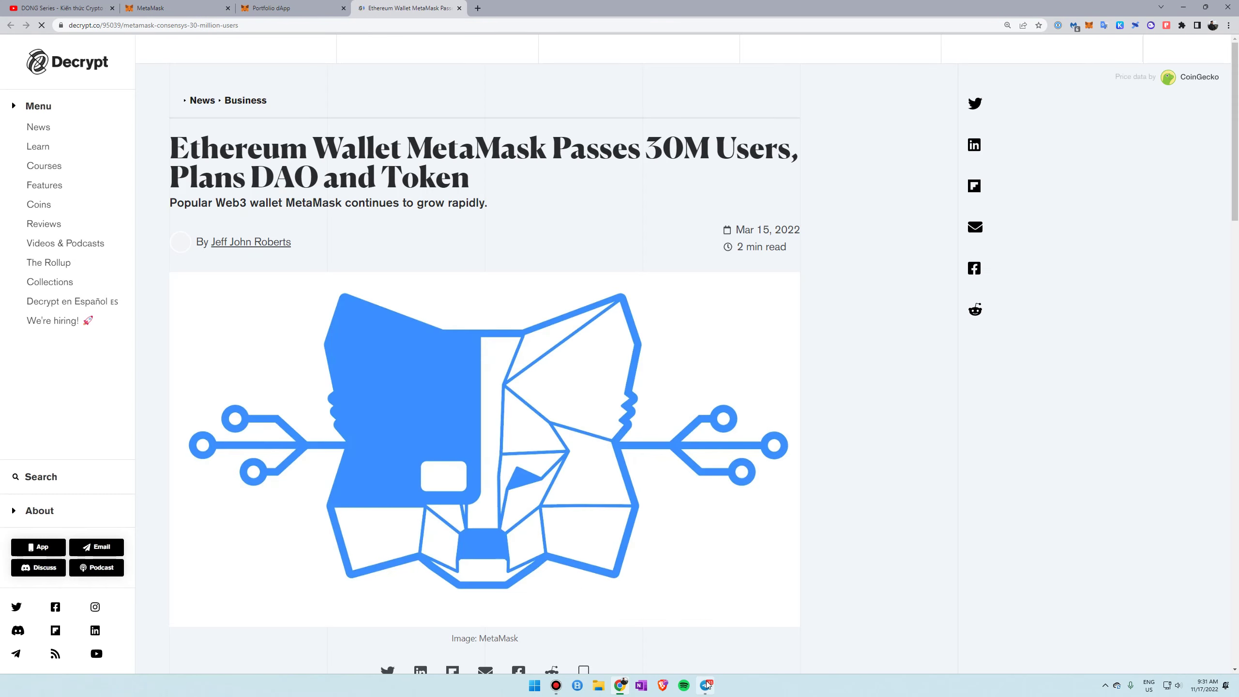
# - Switch back to Telegram and review the March 16 post's advice on keeping MetaMask wallets for a possible airdrop
pyautogui.click(705, 686)
pyautogui.scroll(2, 585, 261)
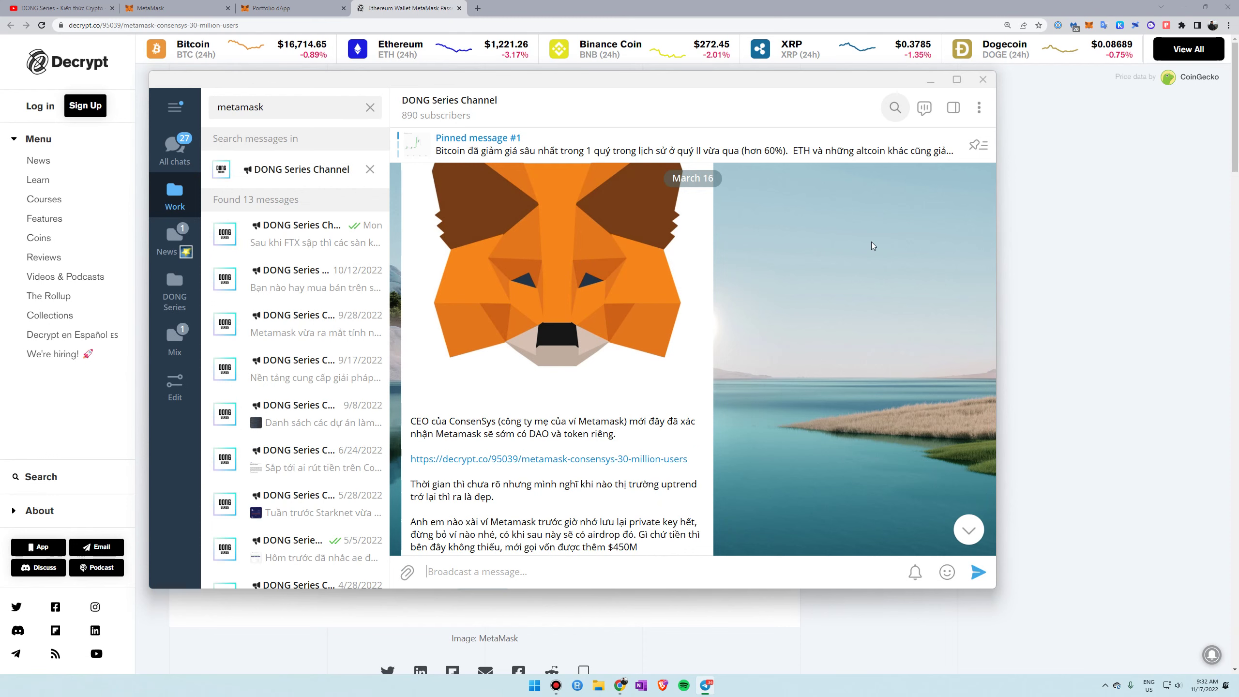
pyautogui.click(1038, 284)
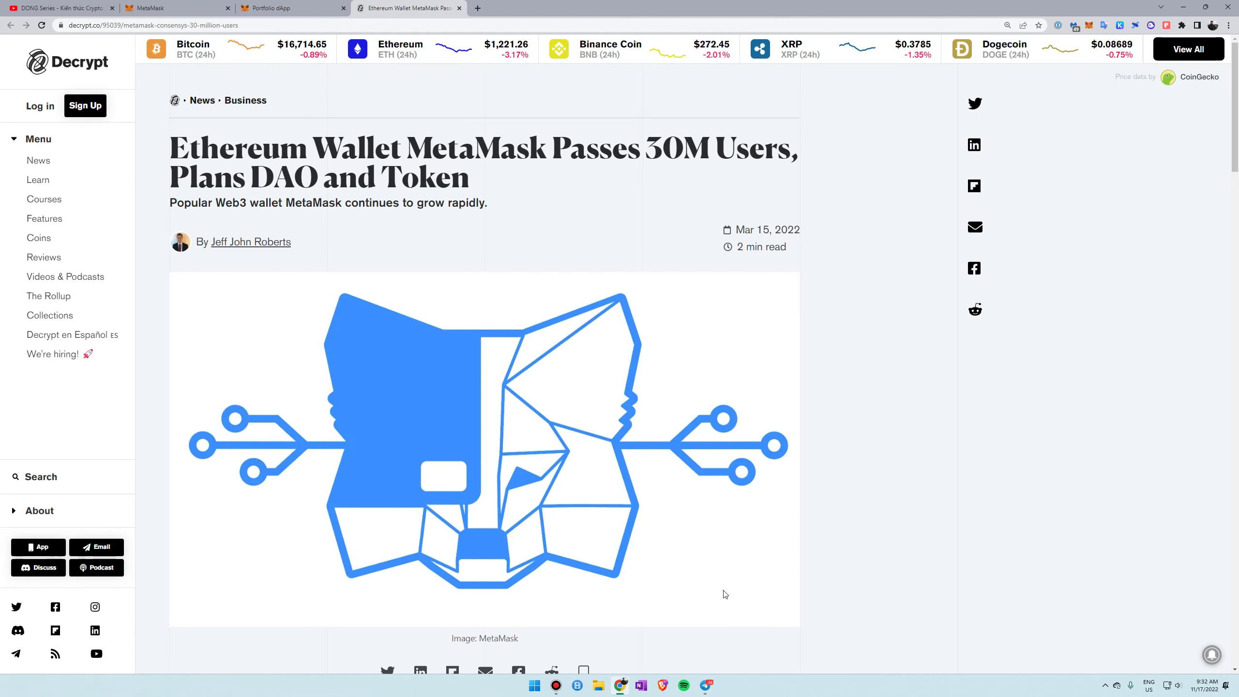
pyautogui.click(706, 685)
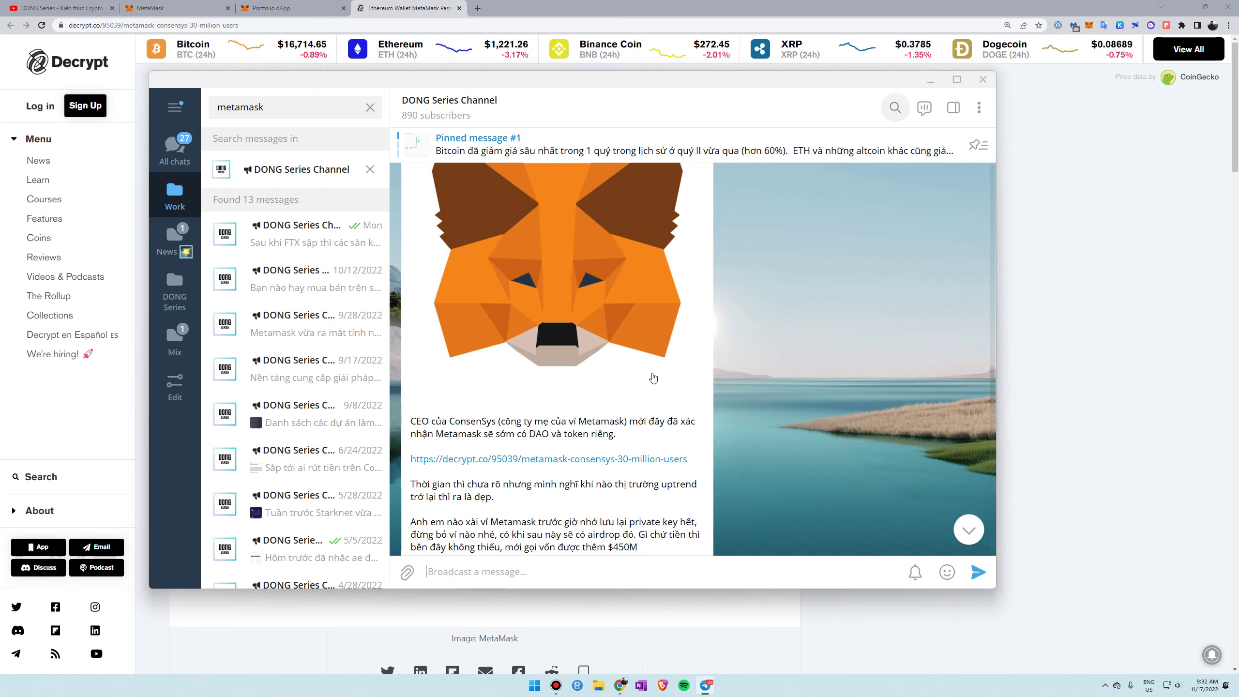
pyautogui.scroll(-2, 653, 378)
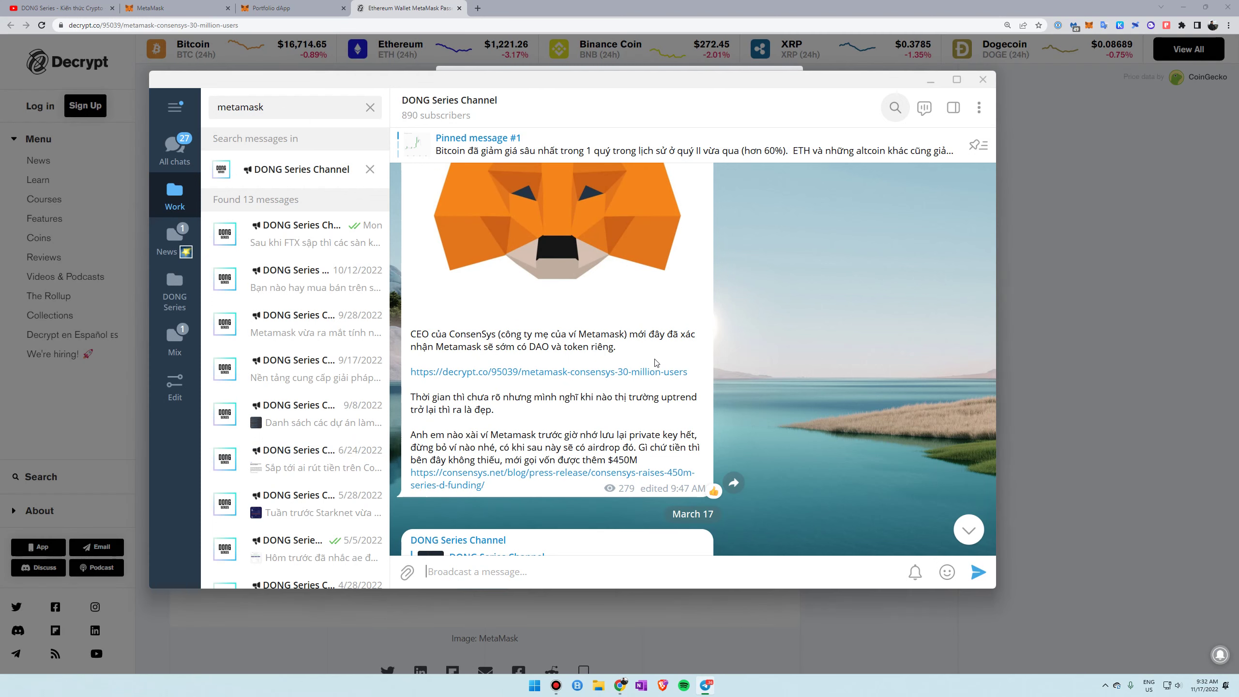
pyautogui.scroll(3, 656, 362)
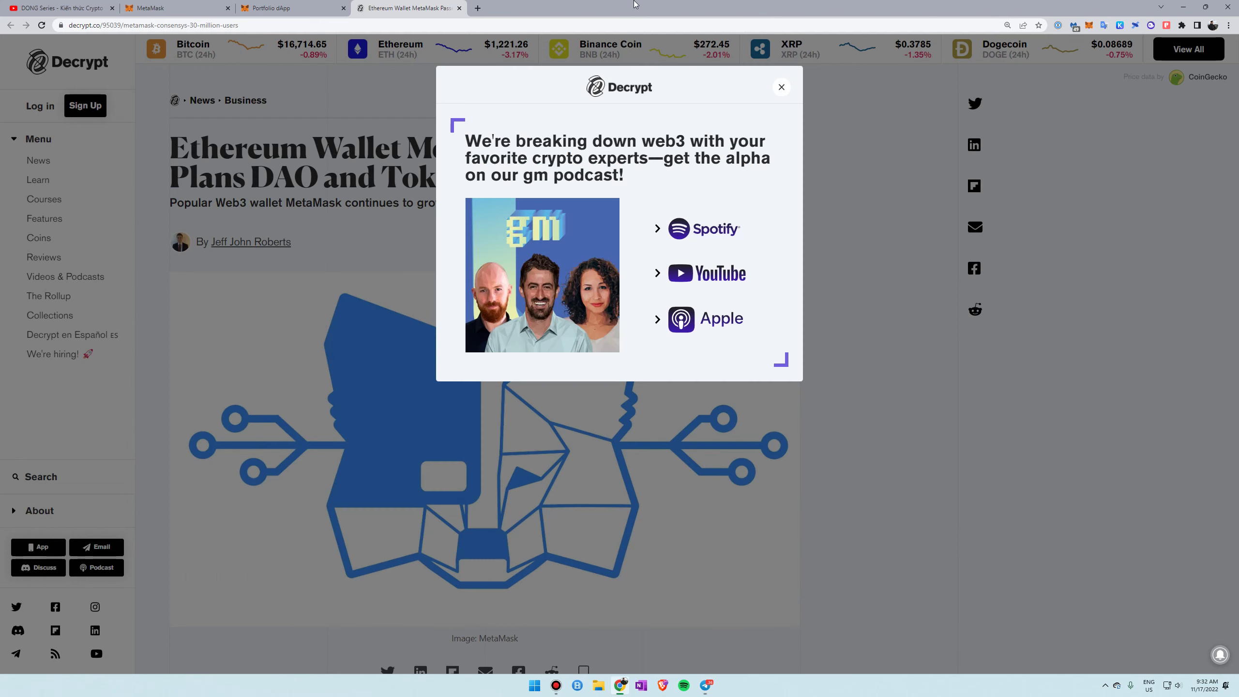
# - Return to the MetaMask wallet page and set up a swap from BNB to BUSD
pyautogui.hotkey('ctrl', 'w')
pyautogui.hotkey('ctrl', 'shift', 'Tab')
pyautogui.hotkey('ctrl', 'shift', 'Tab')
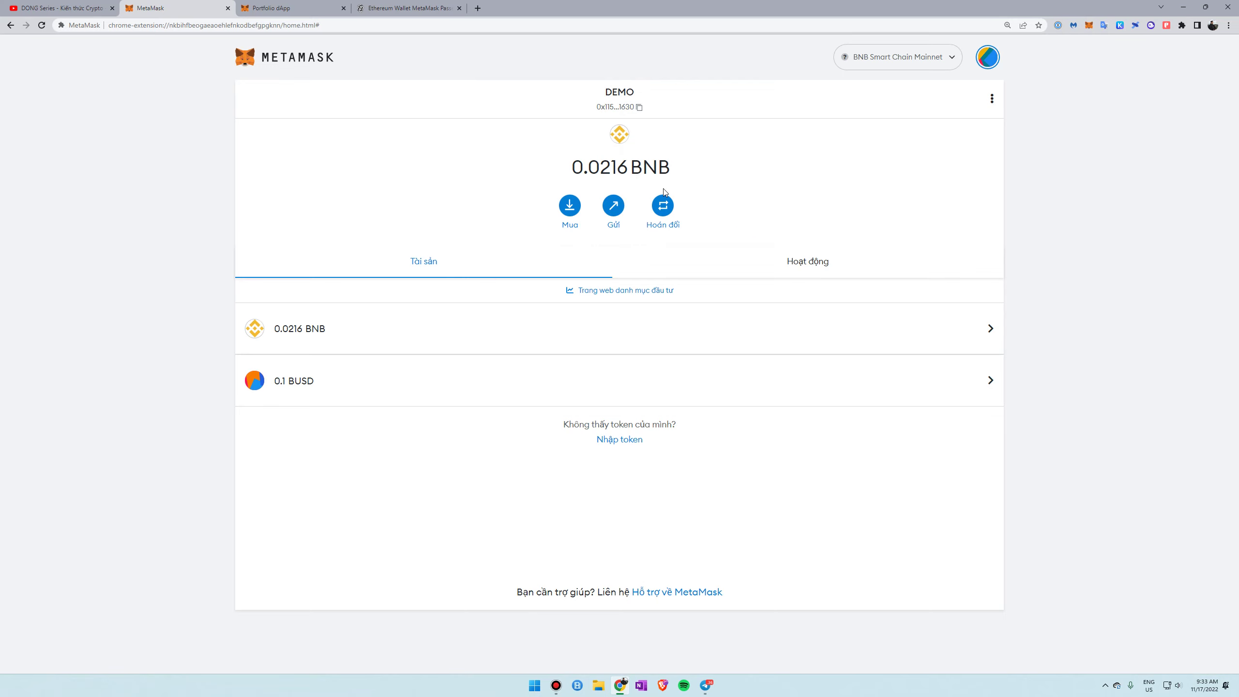
pyautogui.click(663, 206)
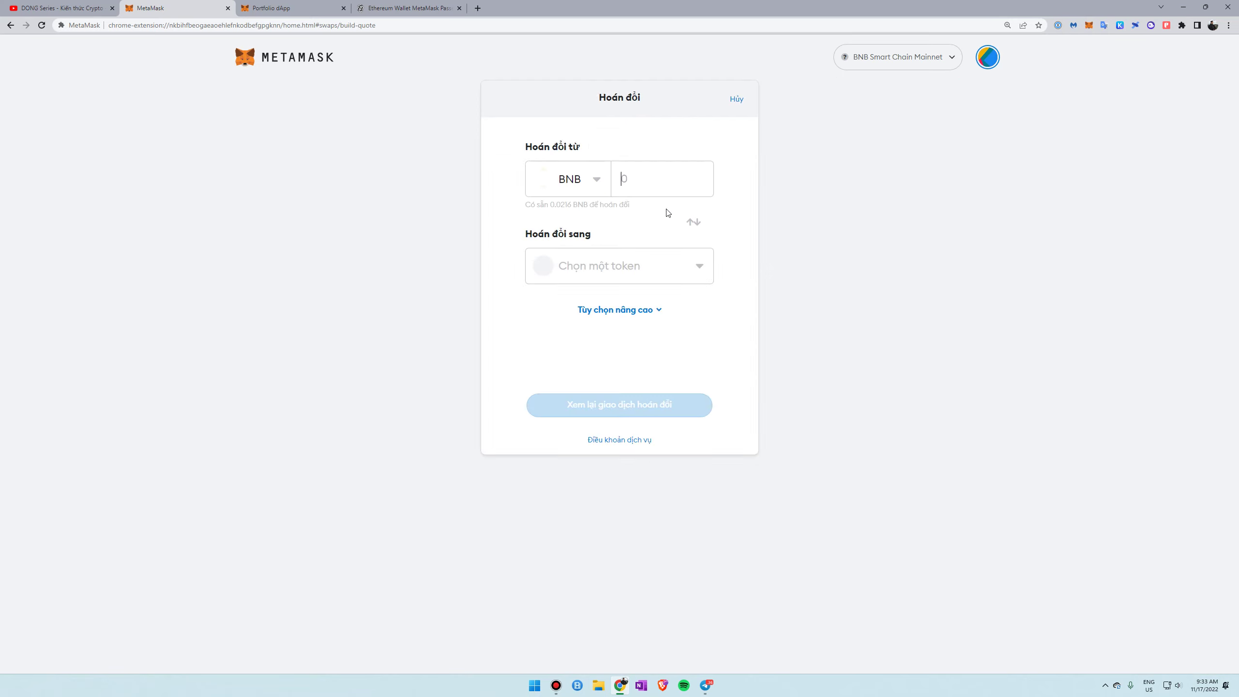
pyautogui.click(660, 272)
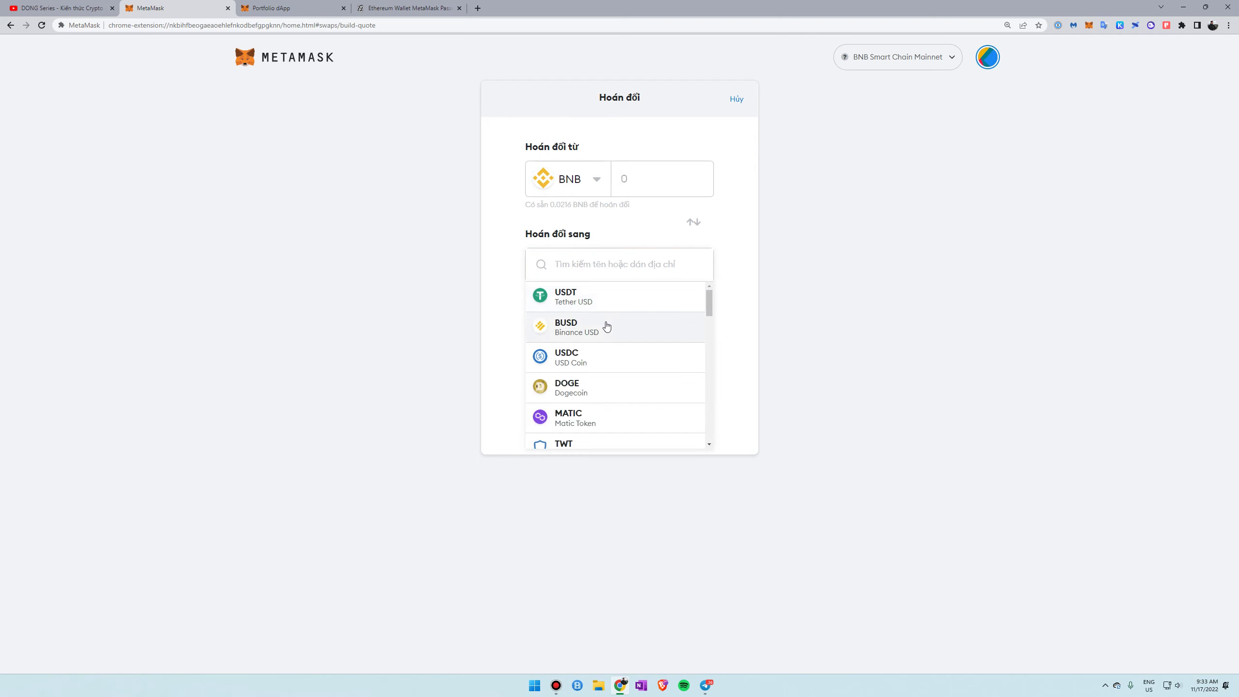
pyautogui.click(605, 327)
# - Set the swap amount to 0.02 BNB, execute the swap to BUSD and close the completed transaction
pyautogui.click(673, 178)
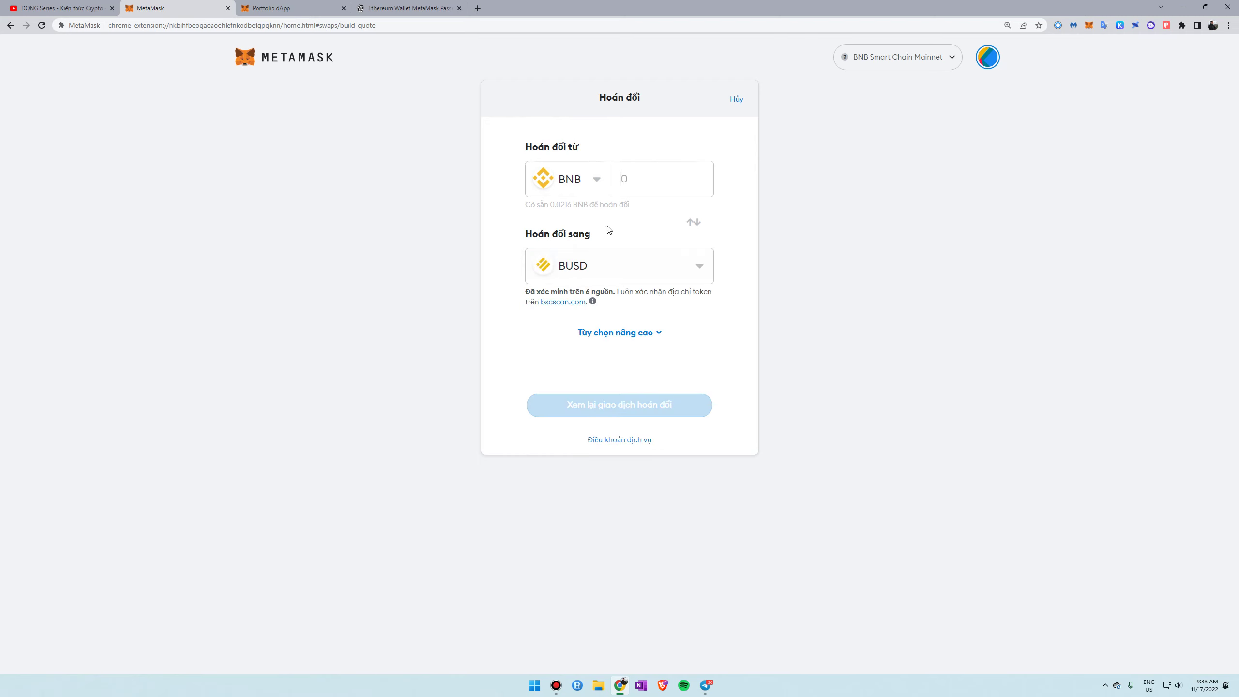
pyautogui.write('0.01')
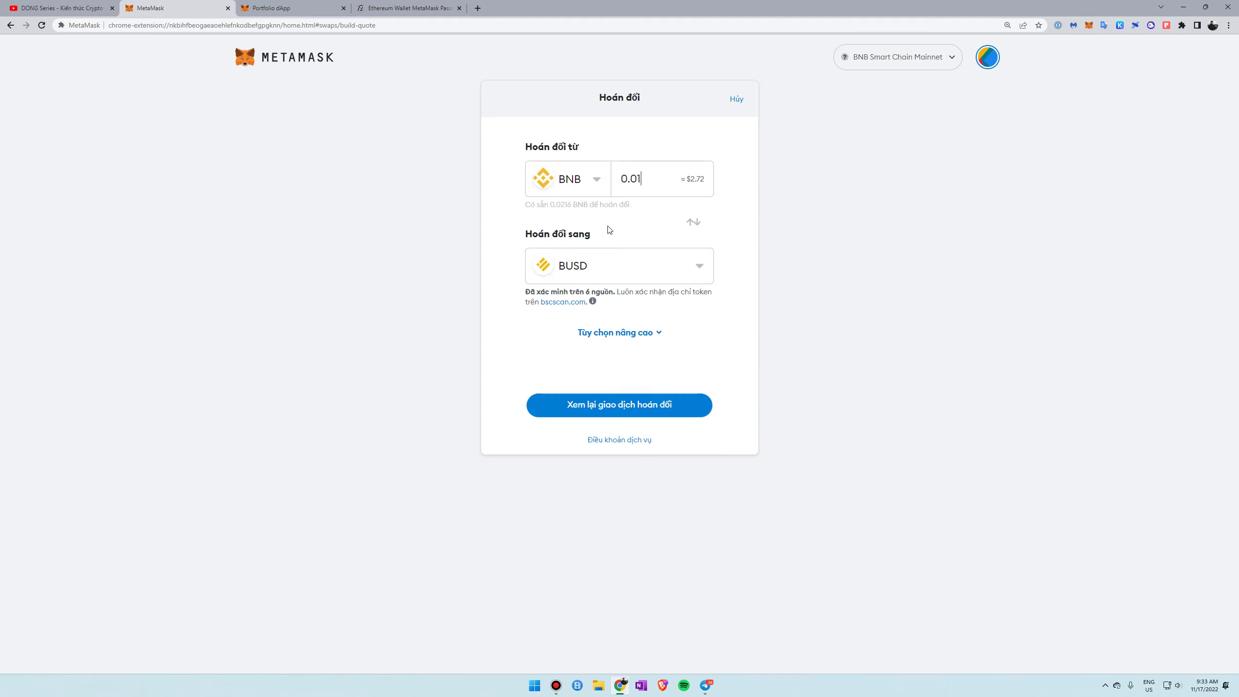
pyautogui.press('BackSpace')
pyautogui.write('2')
pyautogui.click(617, 411)
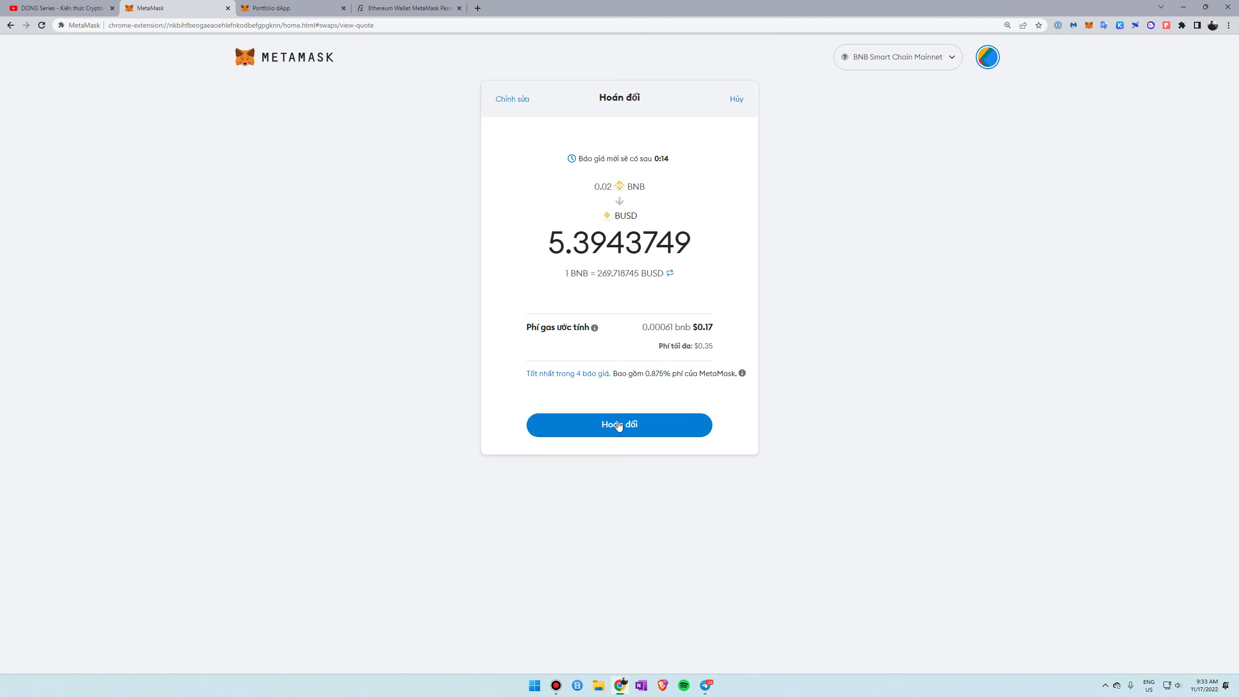
pyautogui.click(619, 424)
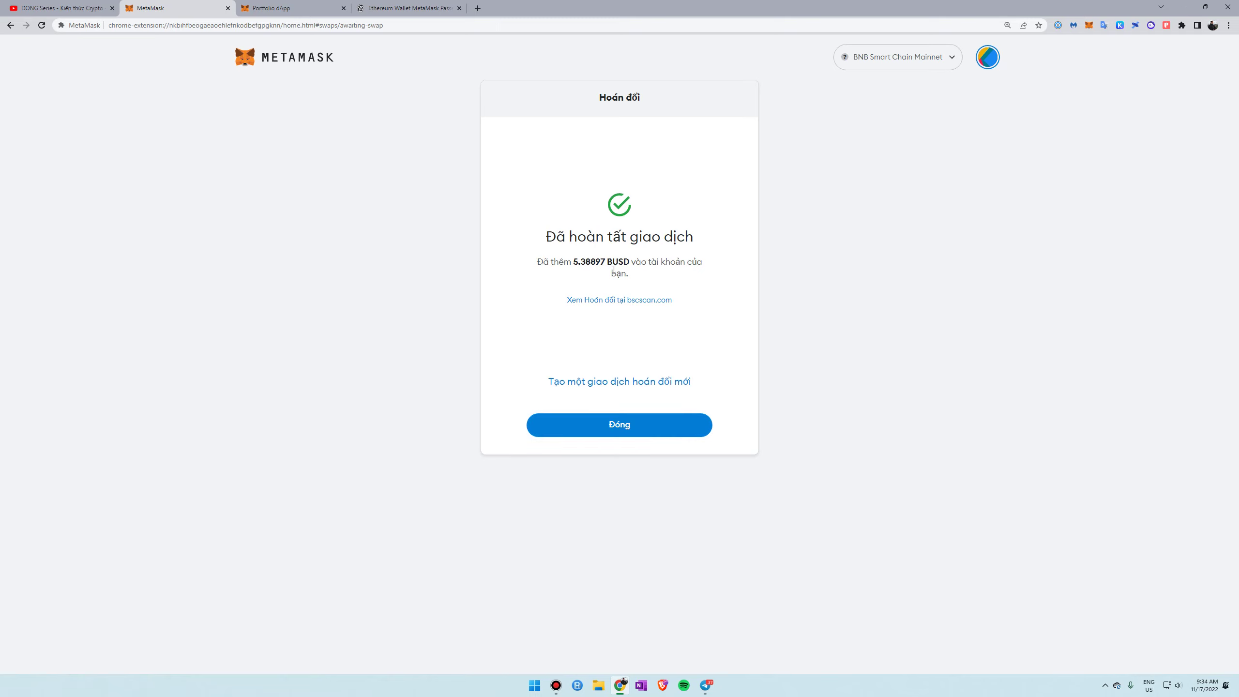
pyautogui.click(640, 424)
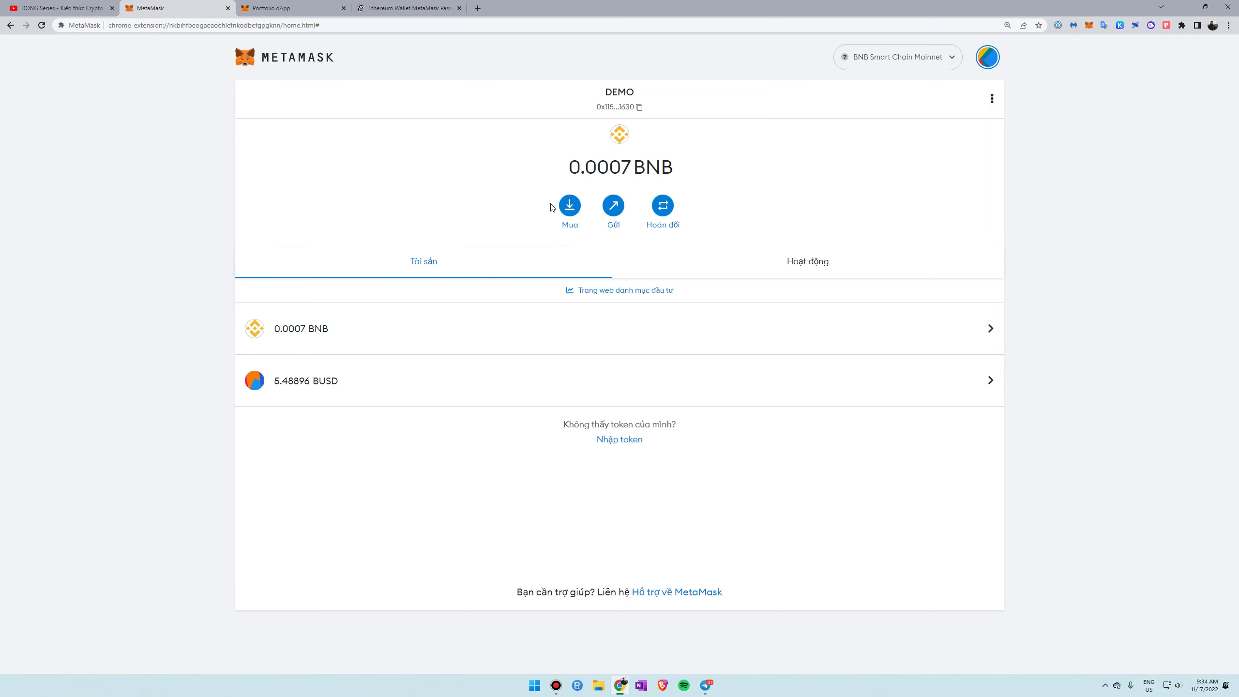
# - In the Portfolio dApp's bridge form, set the source network to Ethereum and the destination network to Polygon
pyautogui.click(303, 8)
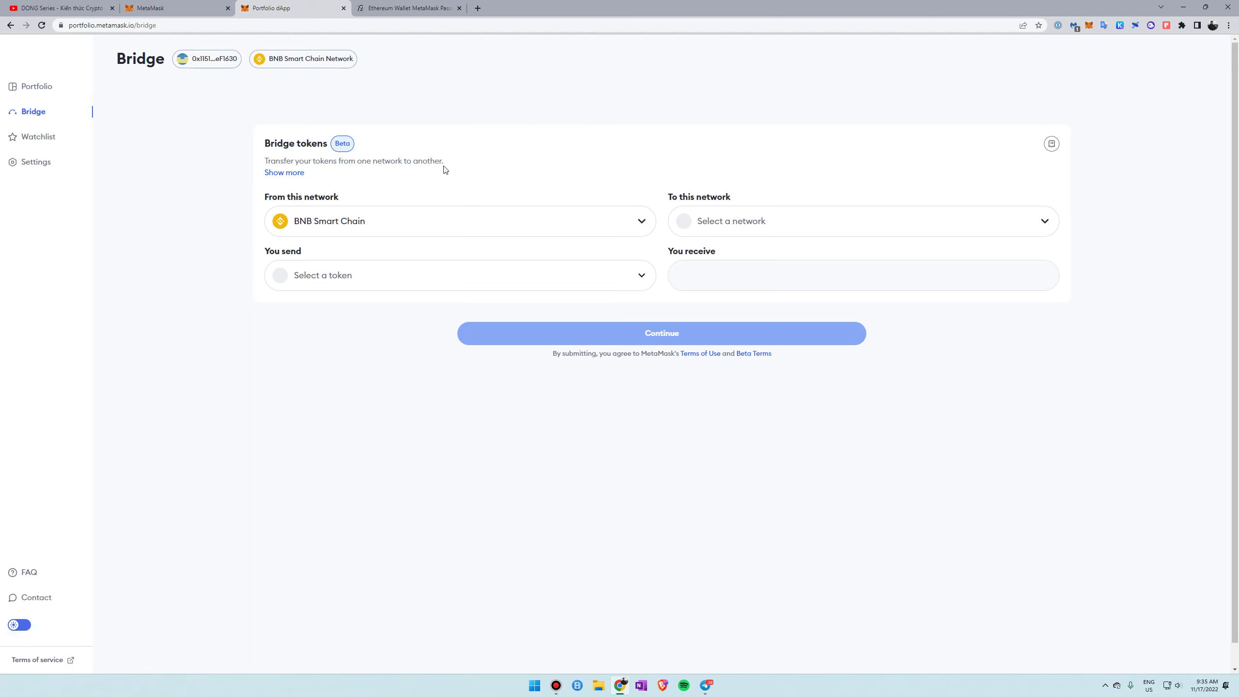
pyautogui.click(462, 220)
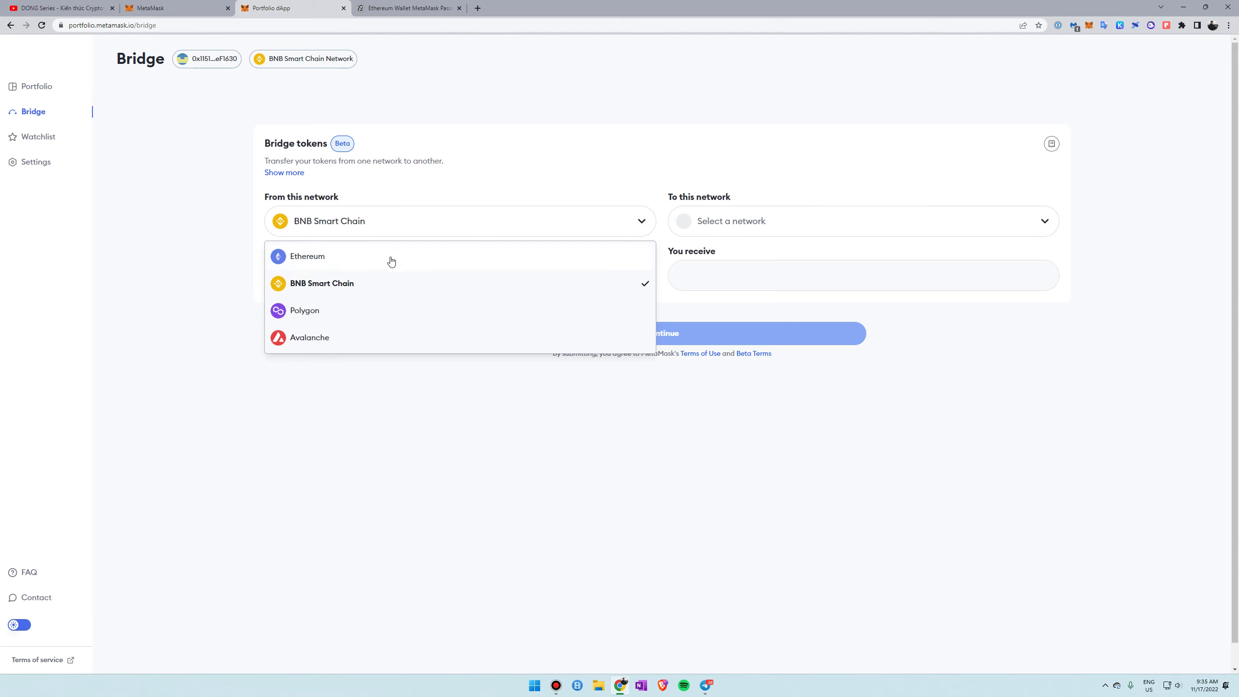
pyautogui.click(622, 163)
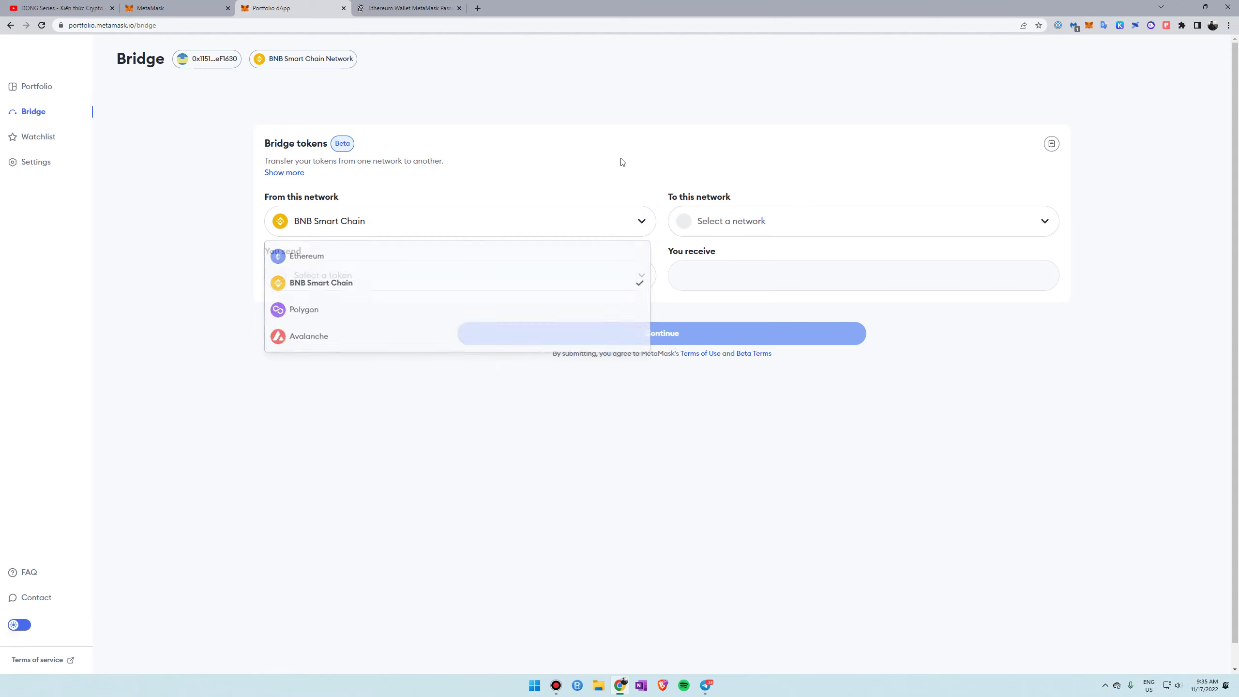
pyautogui.click(606, 223)
pyautogui.click(395, 256)
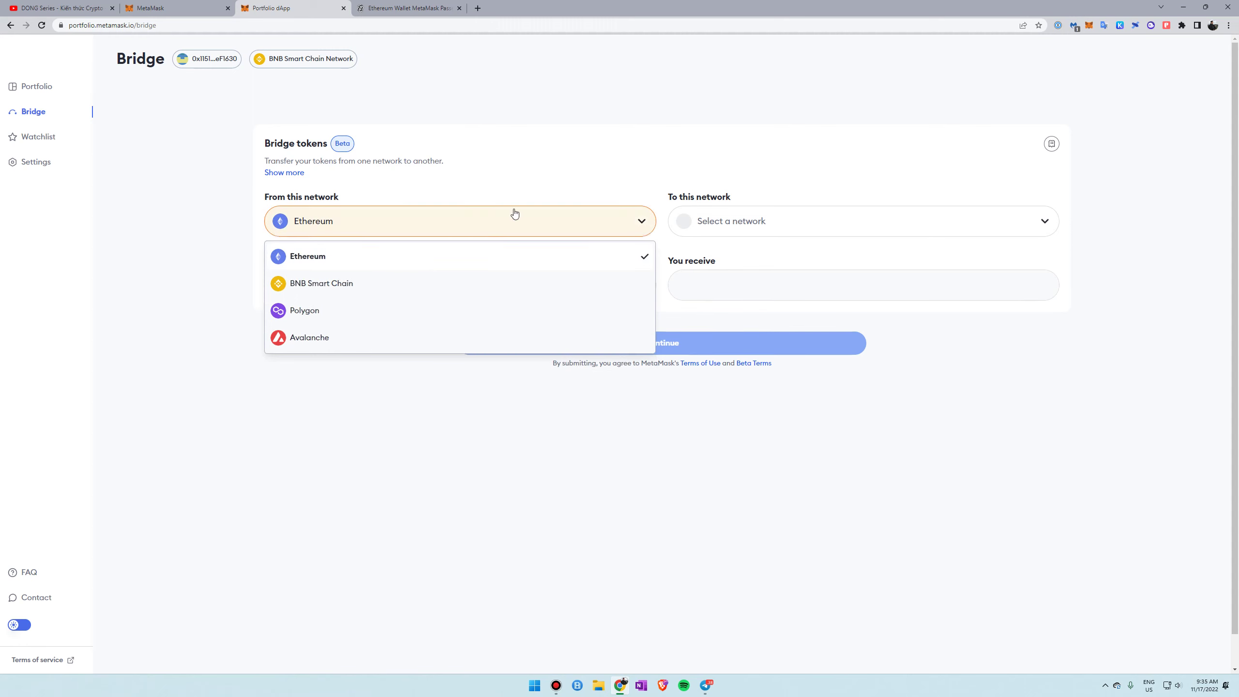
pyautogui.click(786, 218)
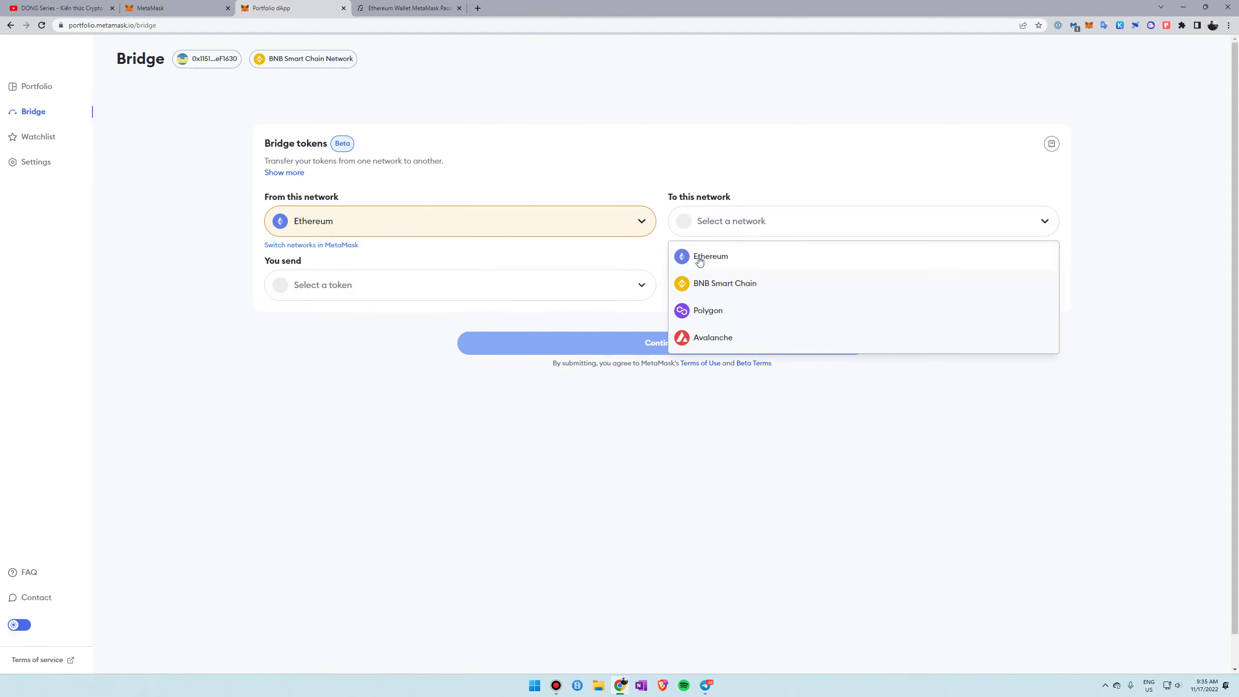
pyautogui.click(718, 316)
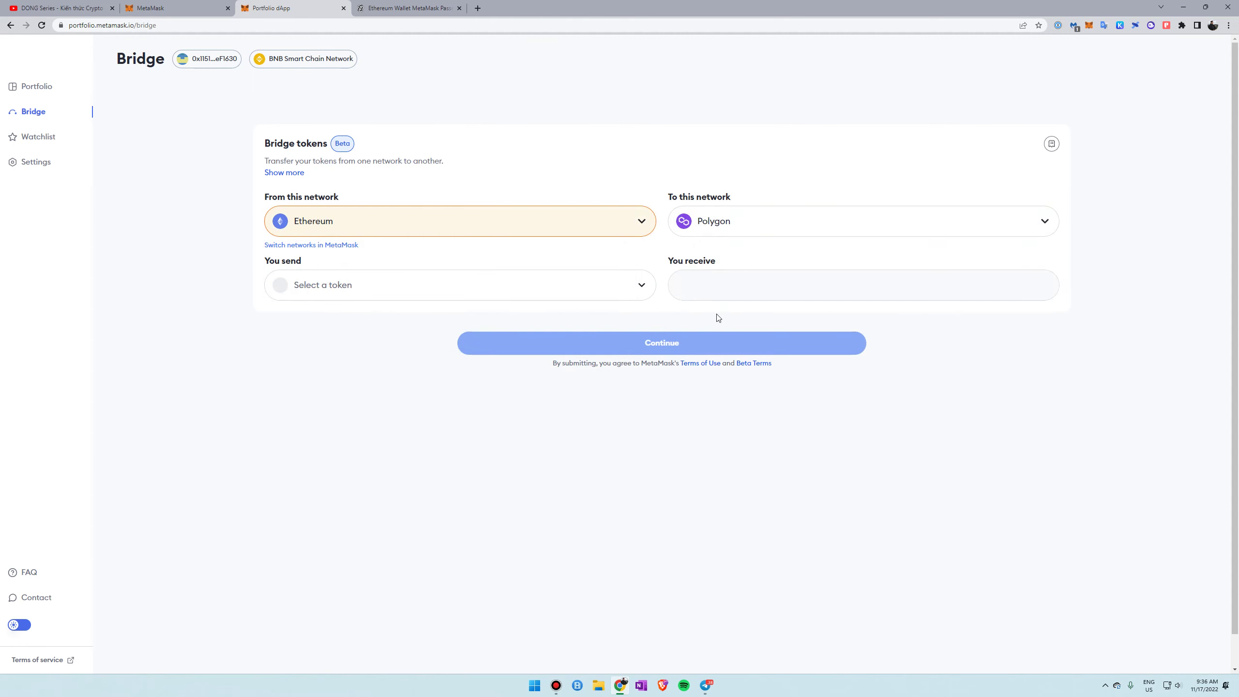
# - Switch the MetaMask wallet's active network to Ethereum Mainnet and check its token balances
pyautogui.click(1089, 25)
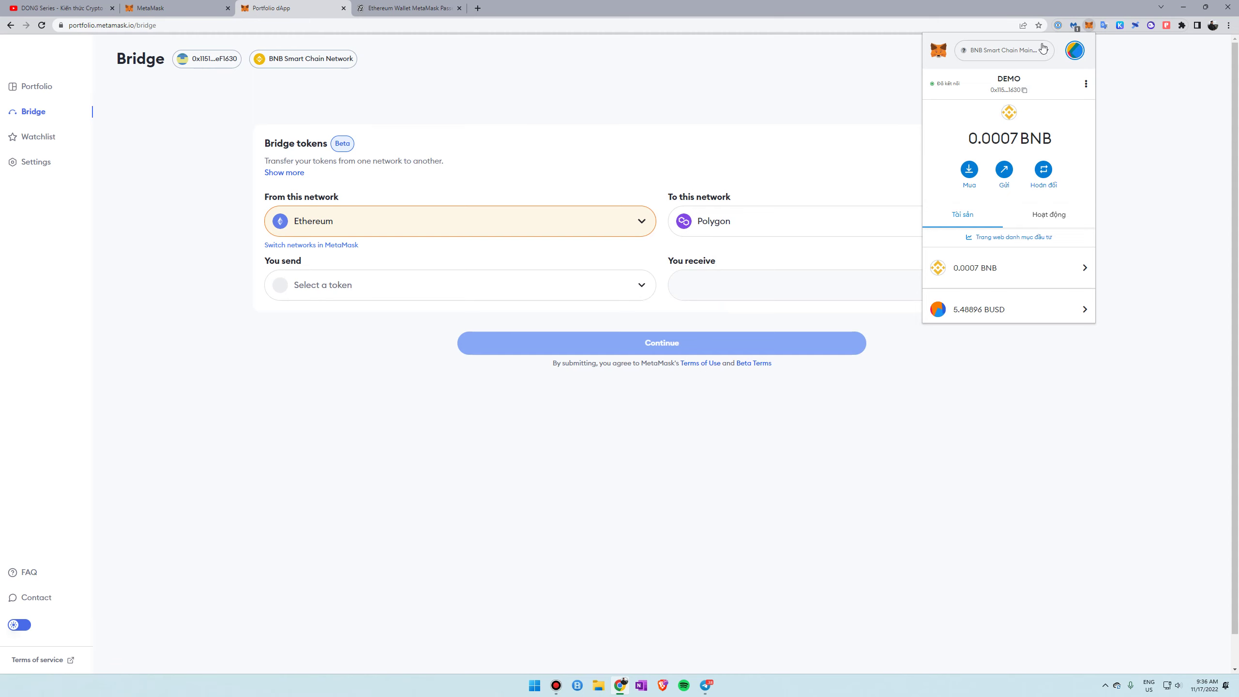
pyautogui.click(1013, 52)
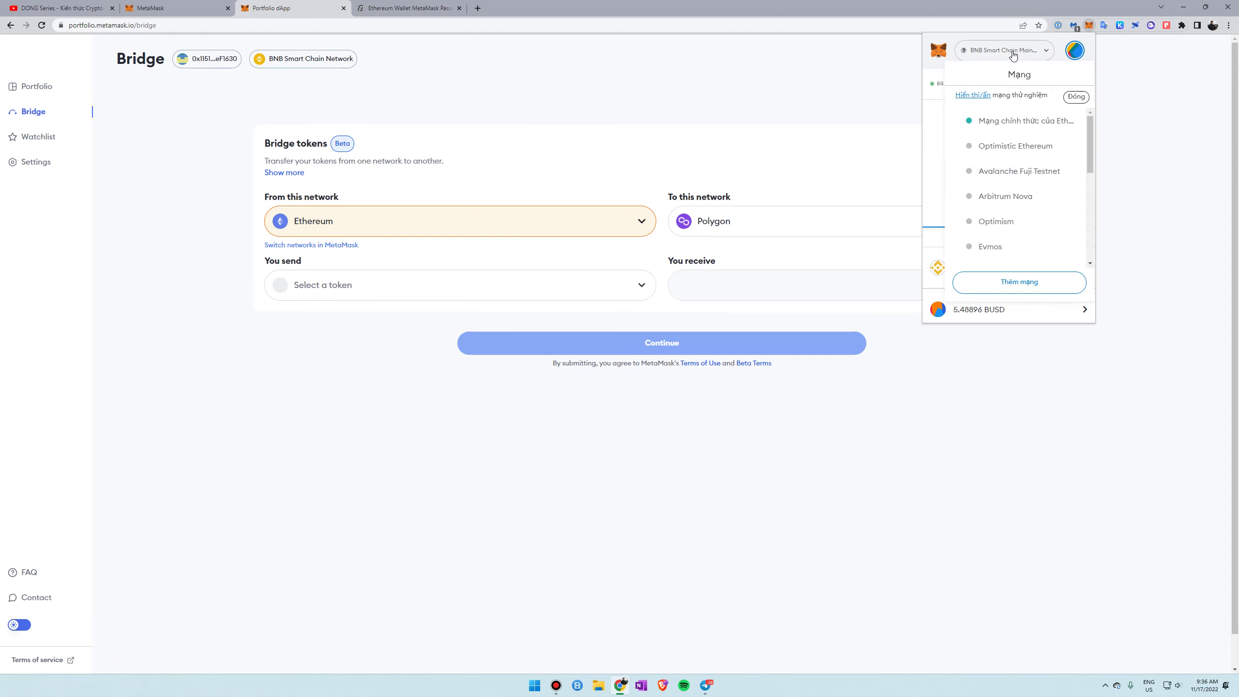
pyautogui.click(990, 121)
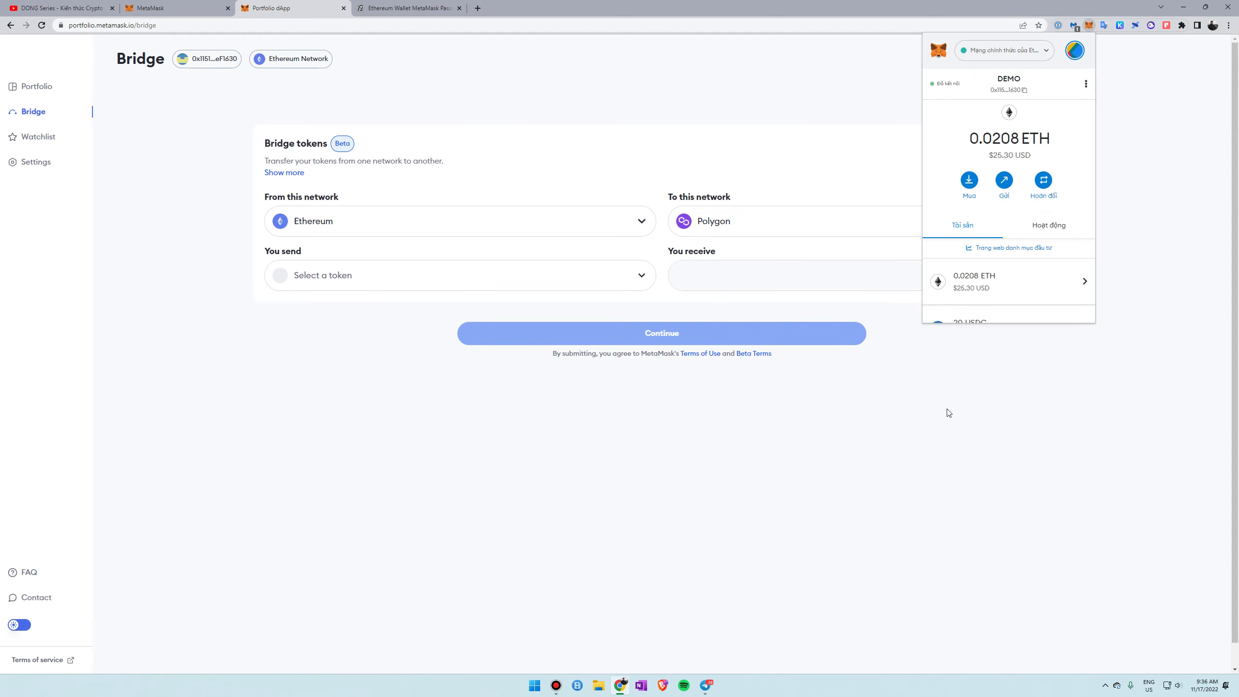
pyautogui.scroll(-1, 1009, 244)
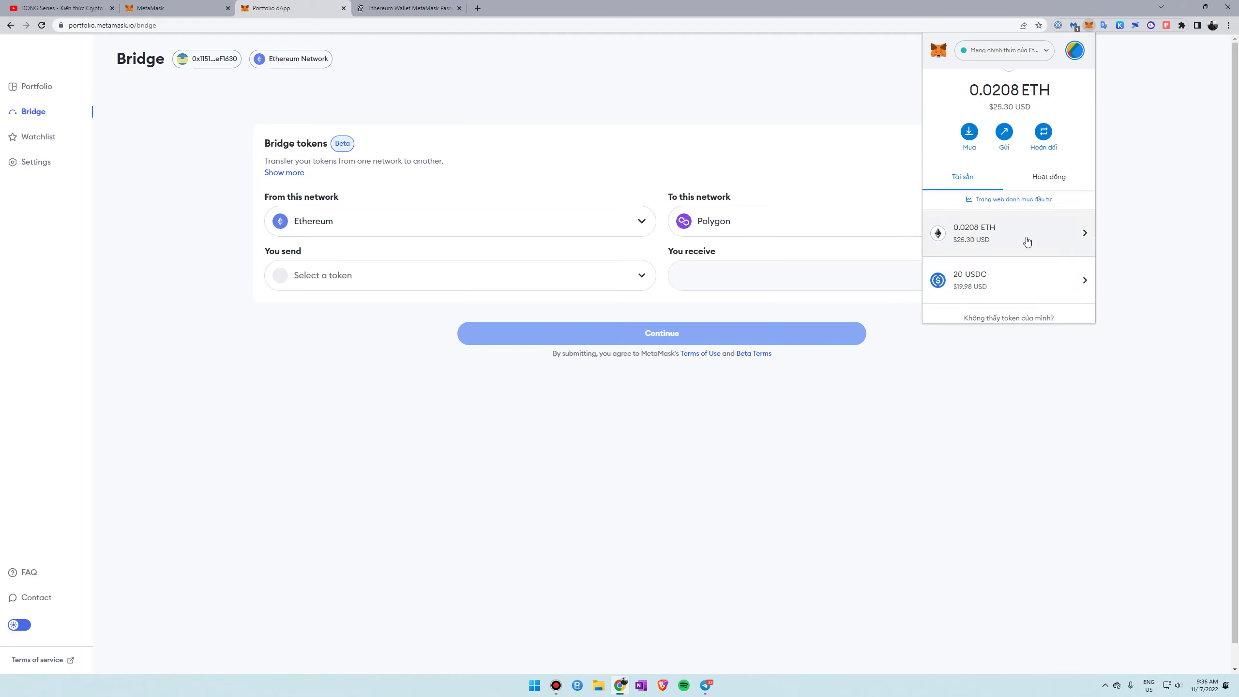
pyautogui.click(857, 360)
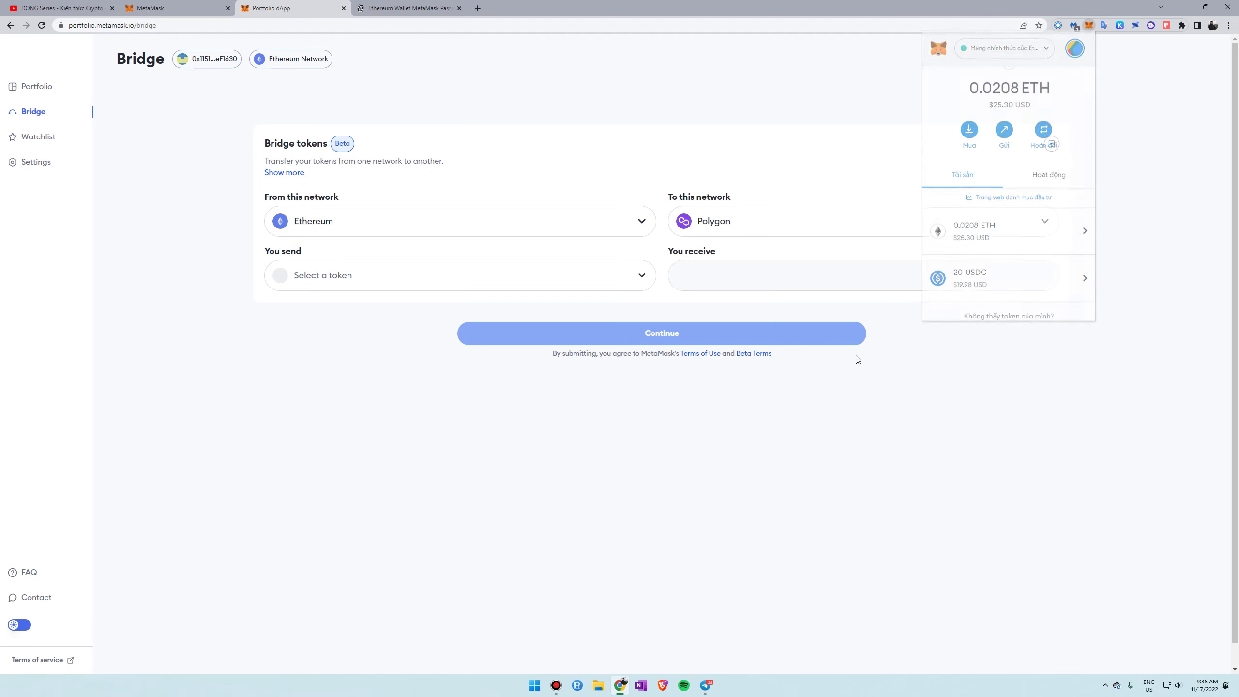
# - Choose USDC as the token to send over the bridge and set the amount to 20
pyautogui.click(592, 279)
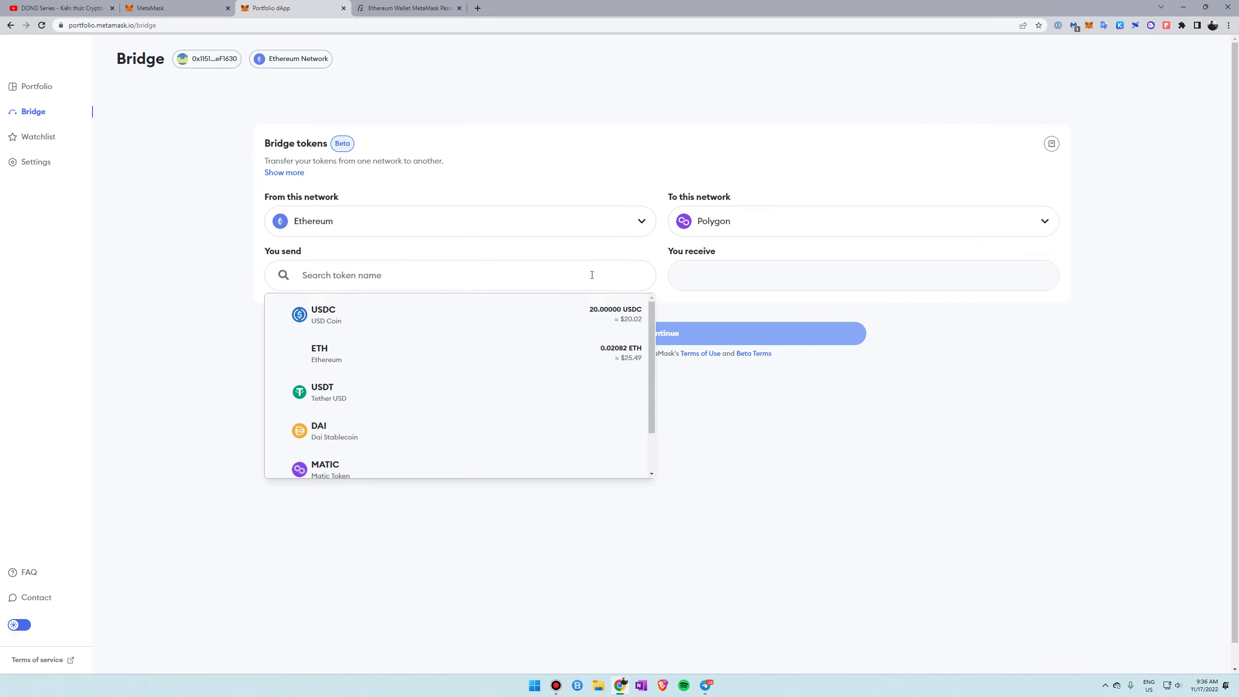
pyautogui.click(377, 317)
pyautogui.click(526, 167)
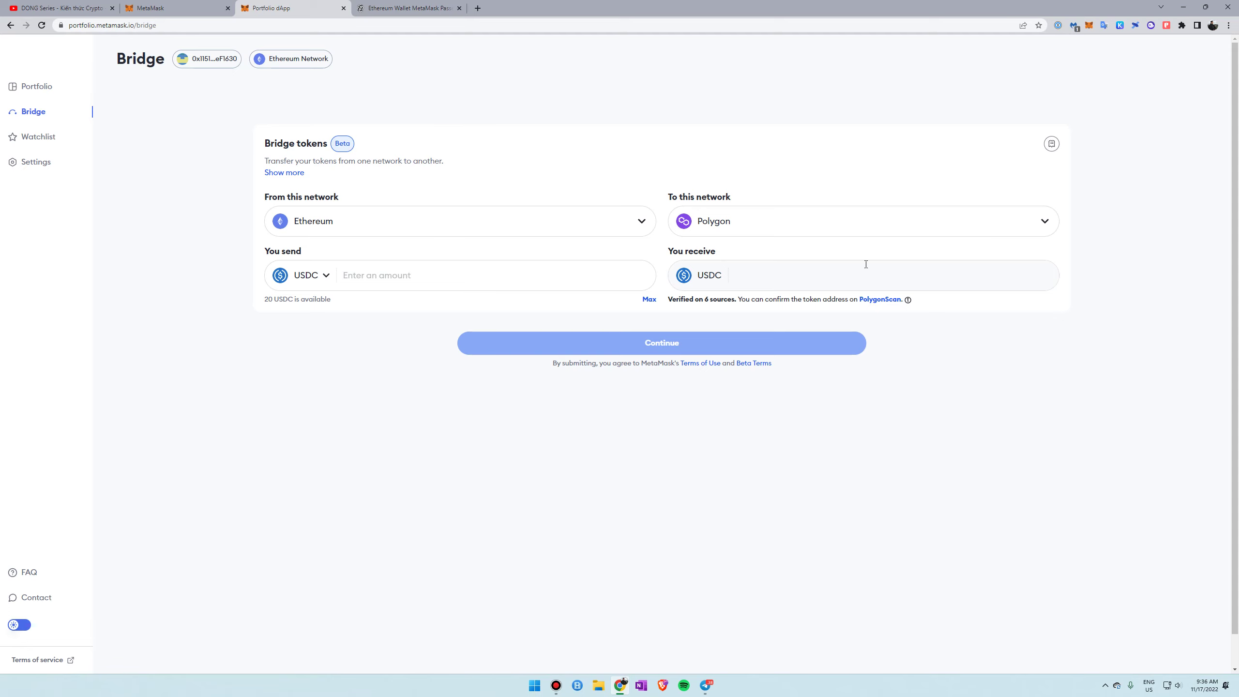
pyautogui.click(436, 272)
pyautogui.write('20')
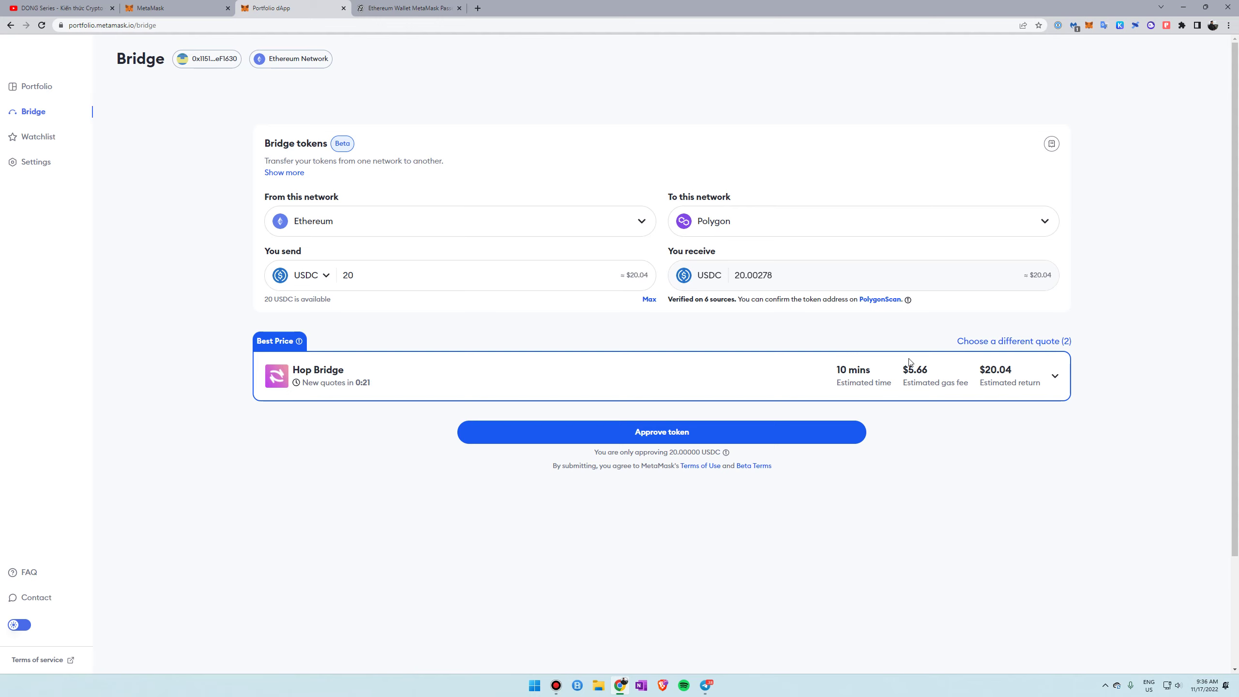
# - Approve spending 20 USDC for the Hop Bridge quote and confirm the permission request in the wallet
pyautogui.click(683, 433)
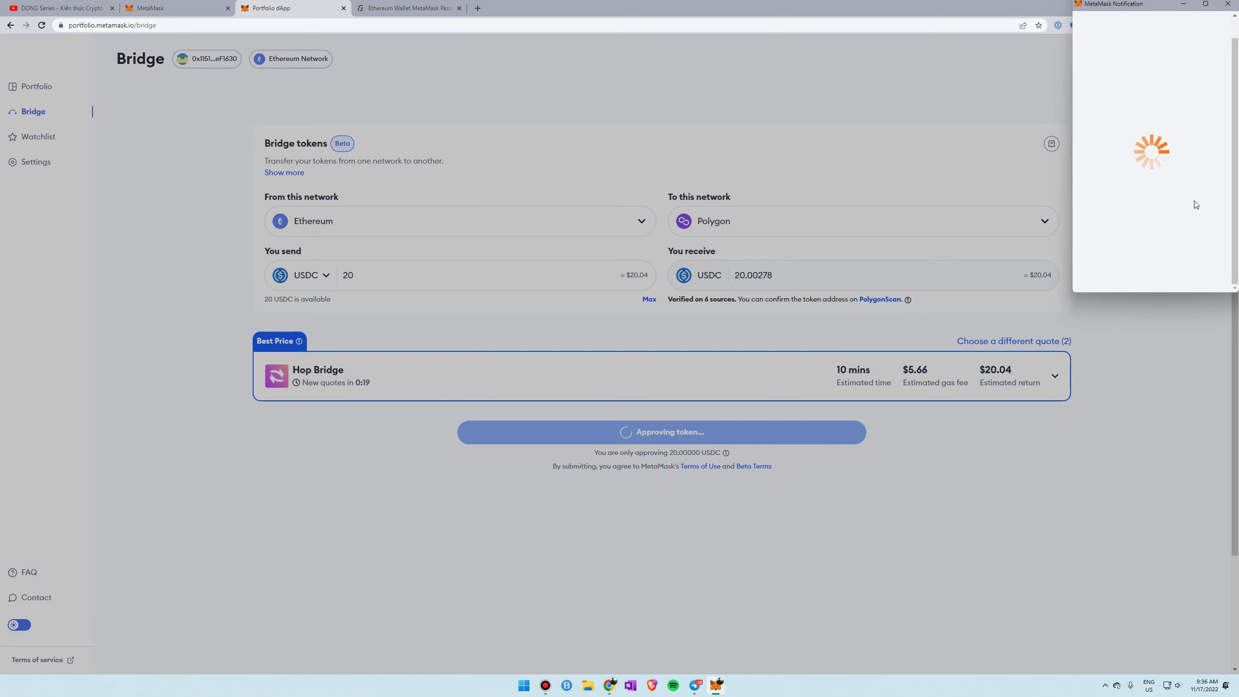
pyautogui.scroll(-5, 1191, 234)
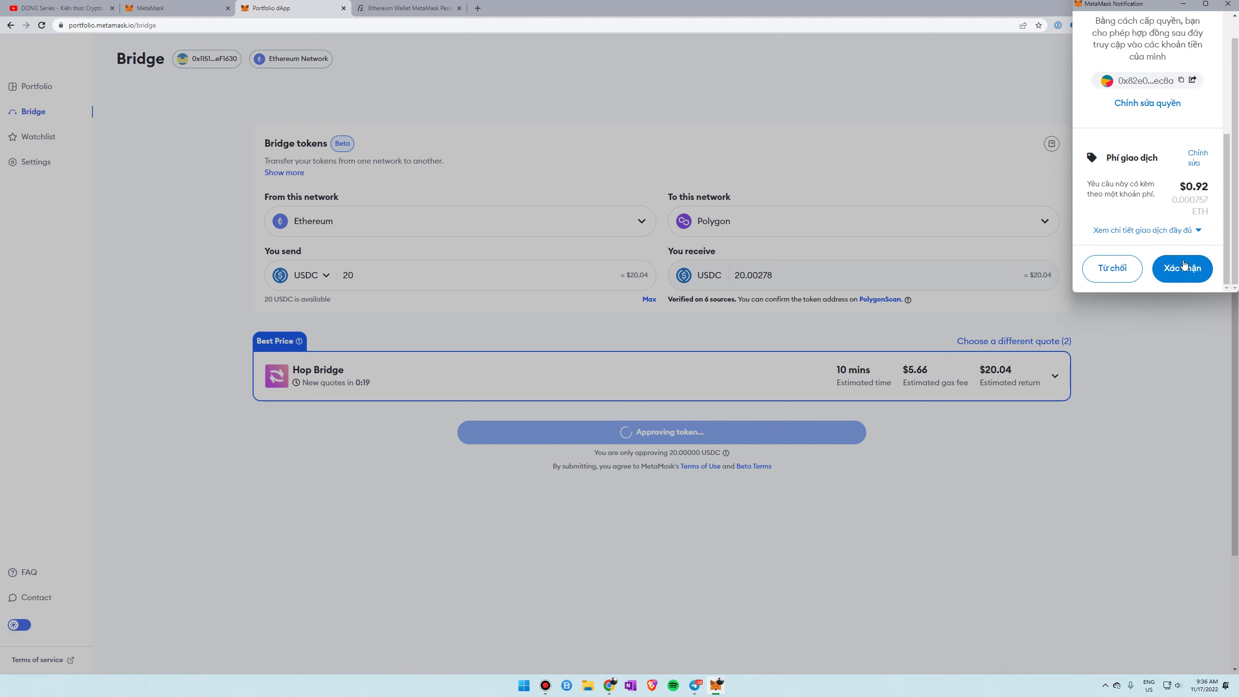
pyautogui.click(1184, 267)
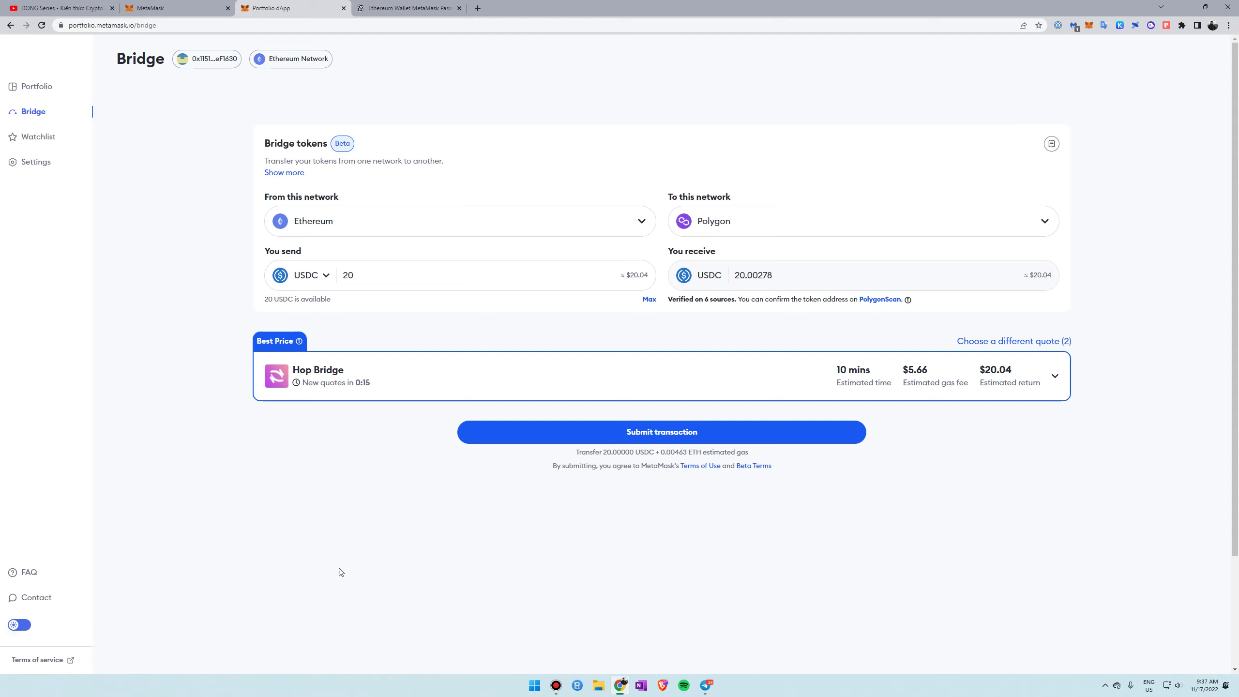
# - Submit the 20 USDC bridge transaction from Ethereum to Polygon through Hop Bridge and confirm it in the wallet
pyautogui.click(667, 433)
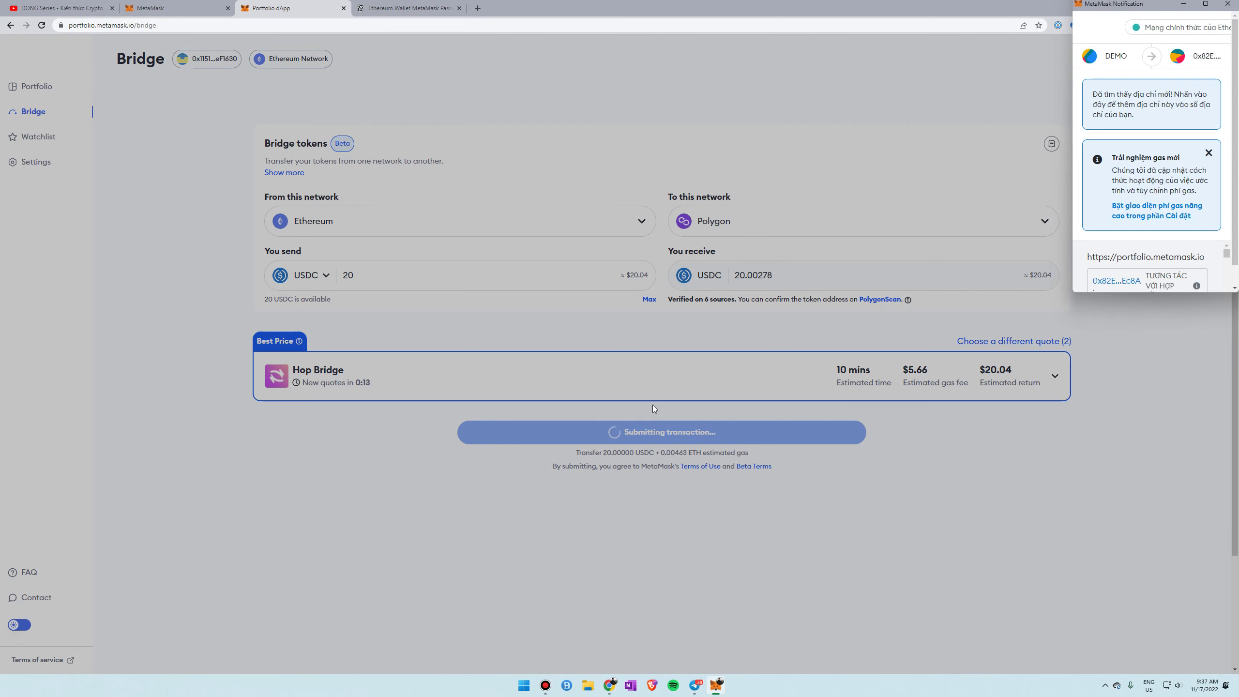
pyautogui.scroll(-1, 1223, 249)
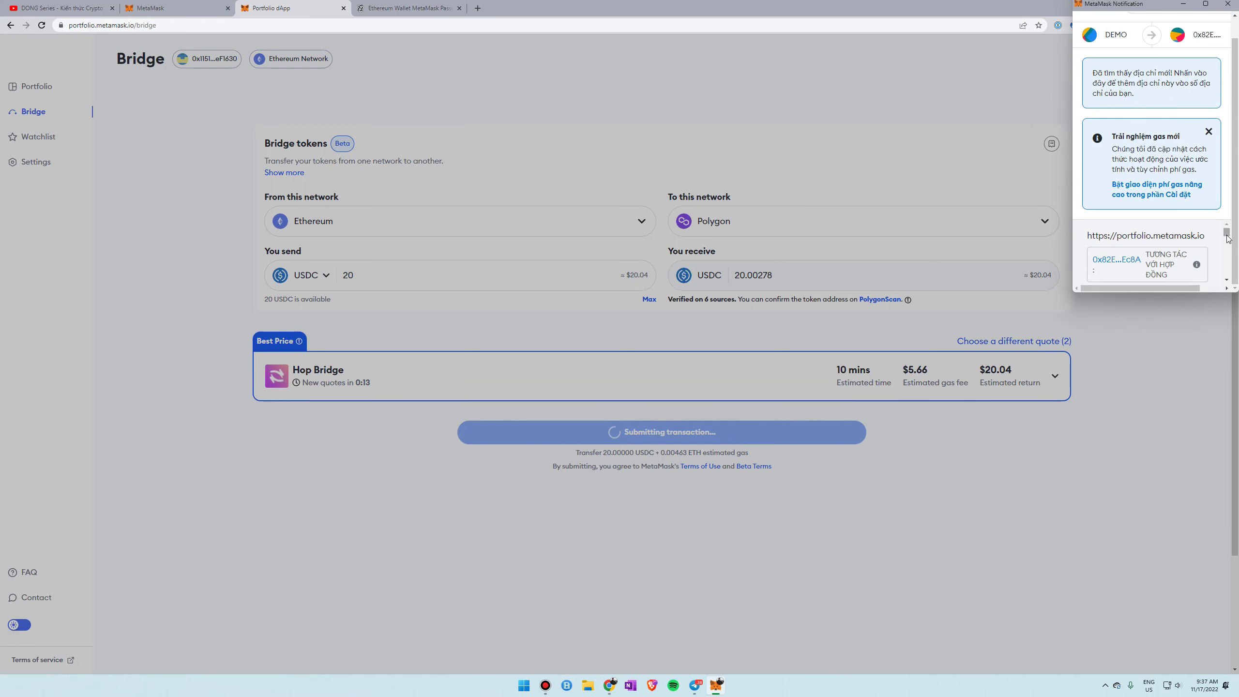
pyautogui.scroll(-3, 1226, 239)
pyautogui.click(1194, 270)
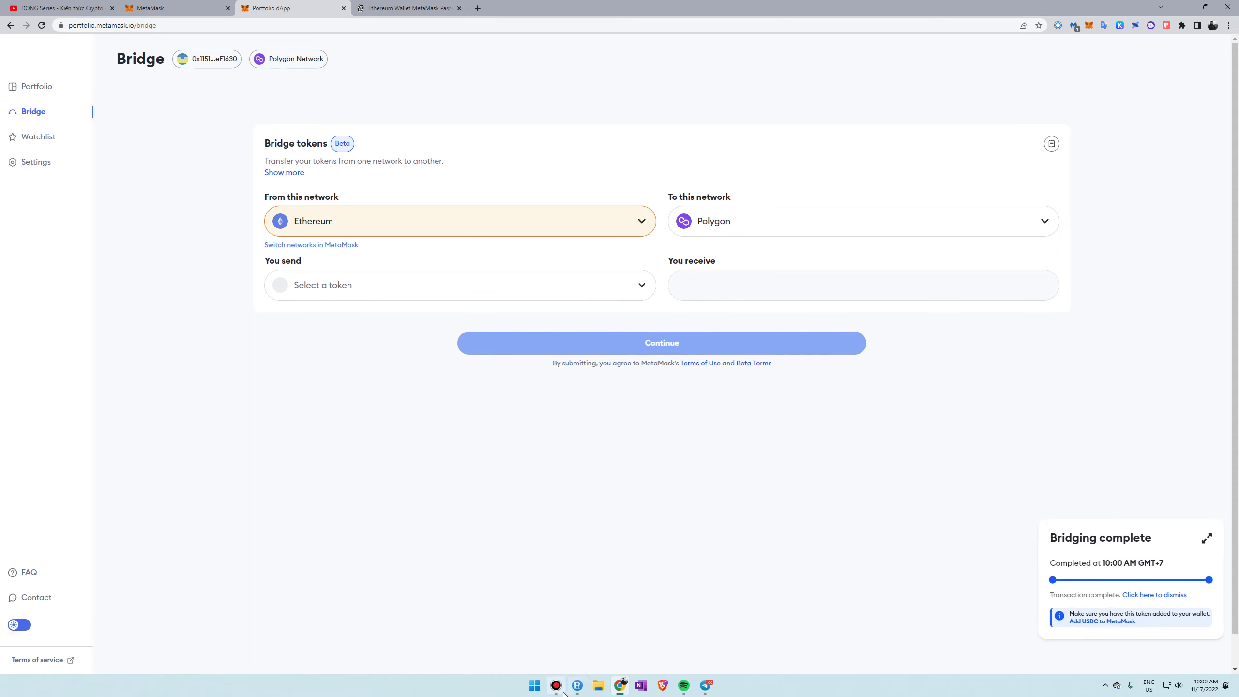
pyautogui.click(556, 685)
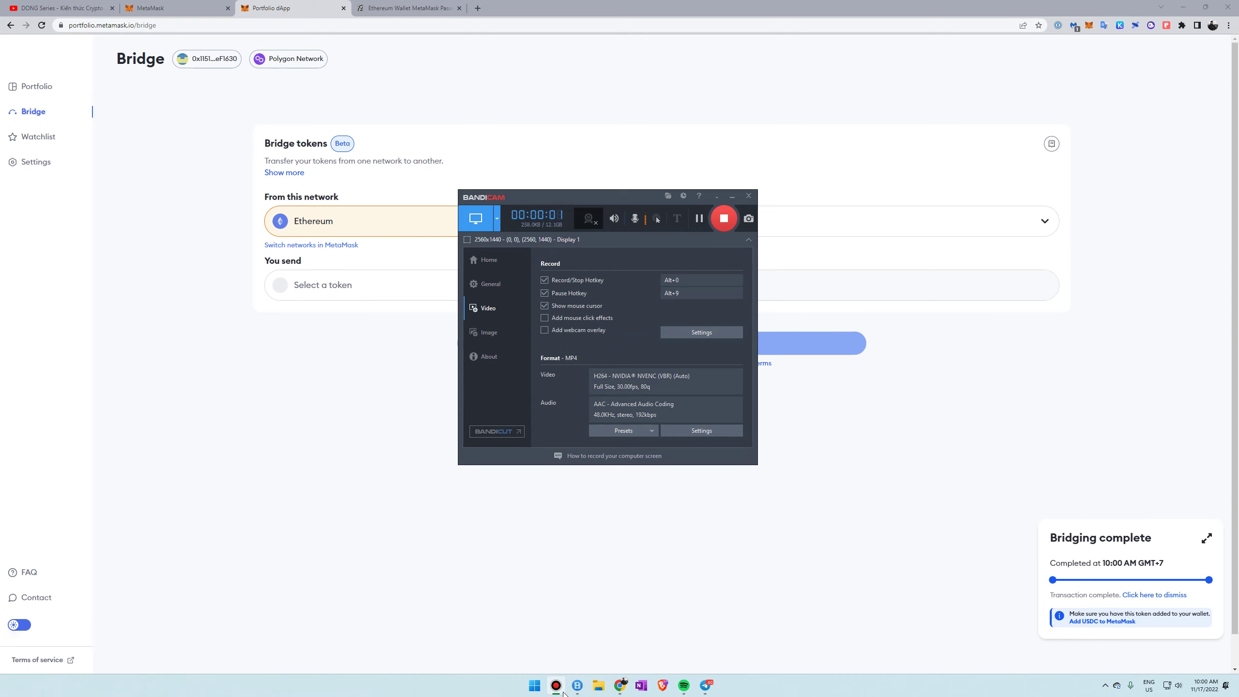
pyautogui.click(556, 685)
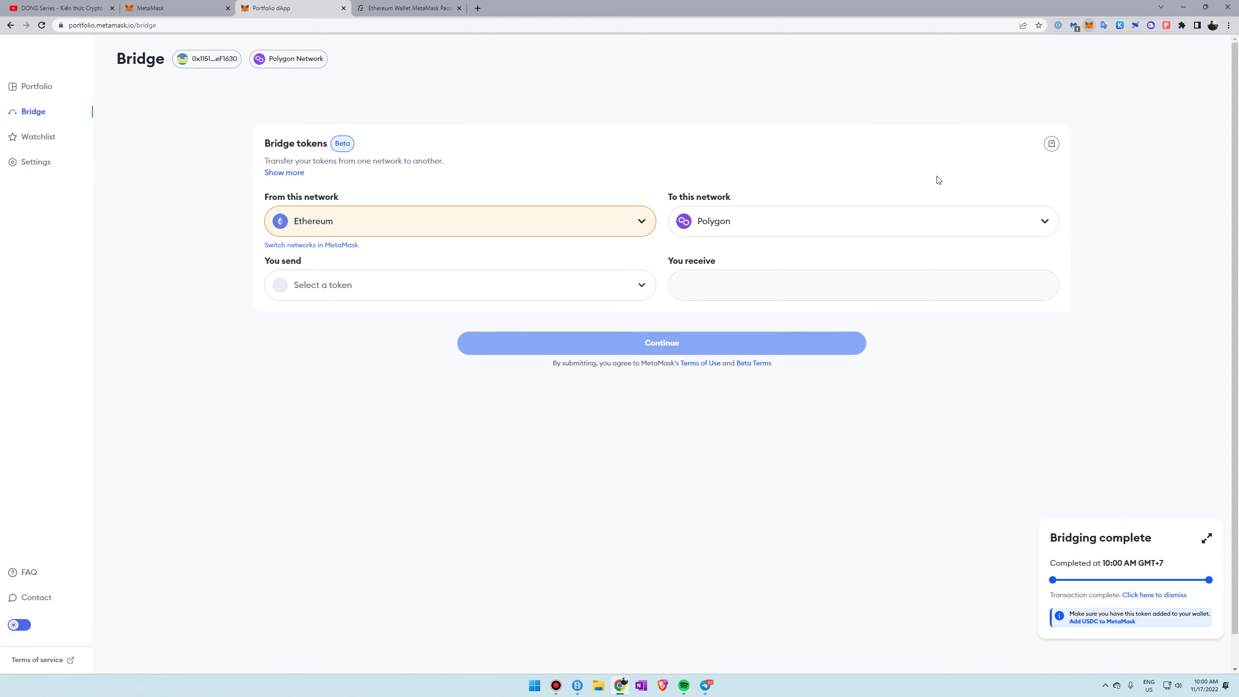
# - Check the bridge transfer's completion status and the wallet's token balances on Polygon, and return to the bridge page
pyautogui.scroll(-1, 986, 245)
pyautogui.click(1090, 513)
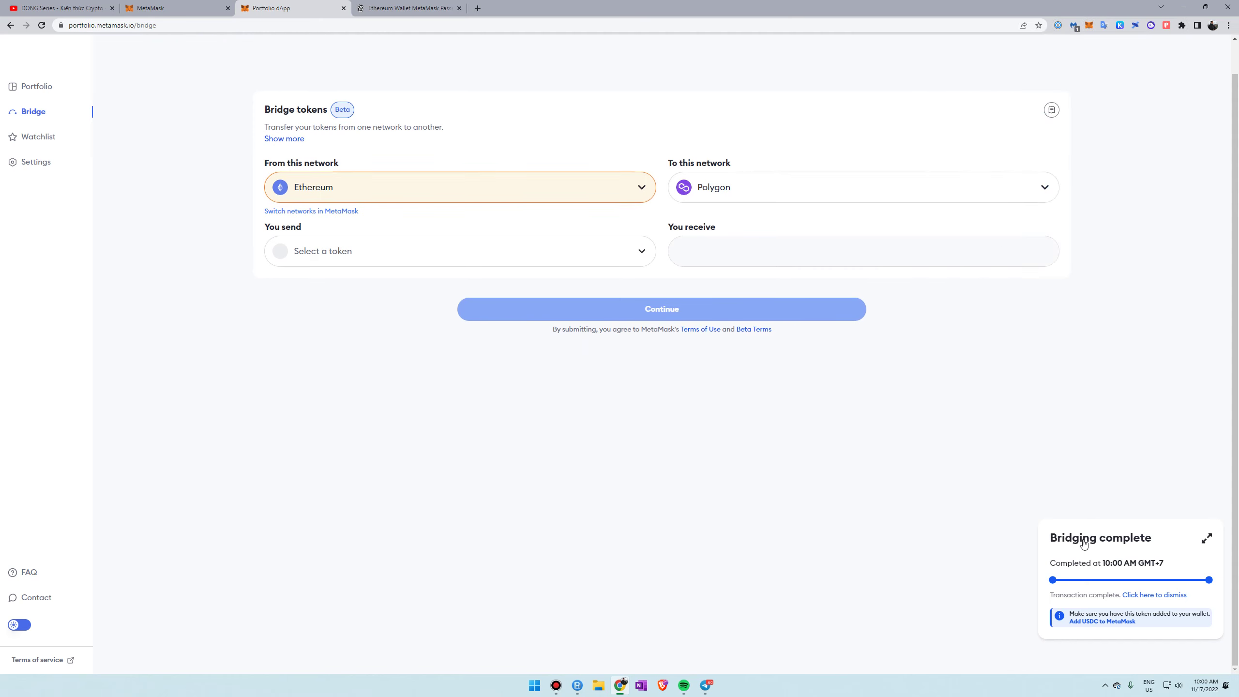
pyautogui.scroll(1, 805, 281)
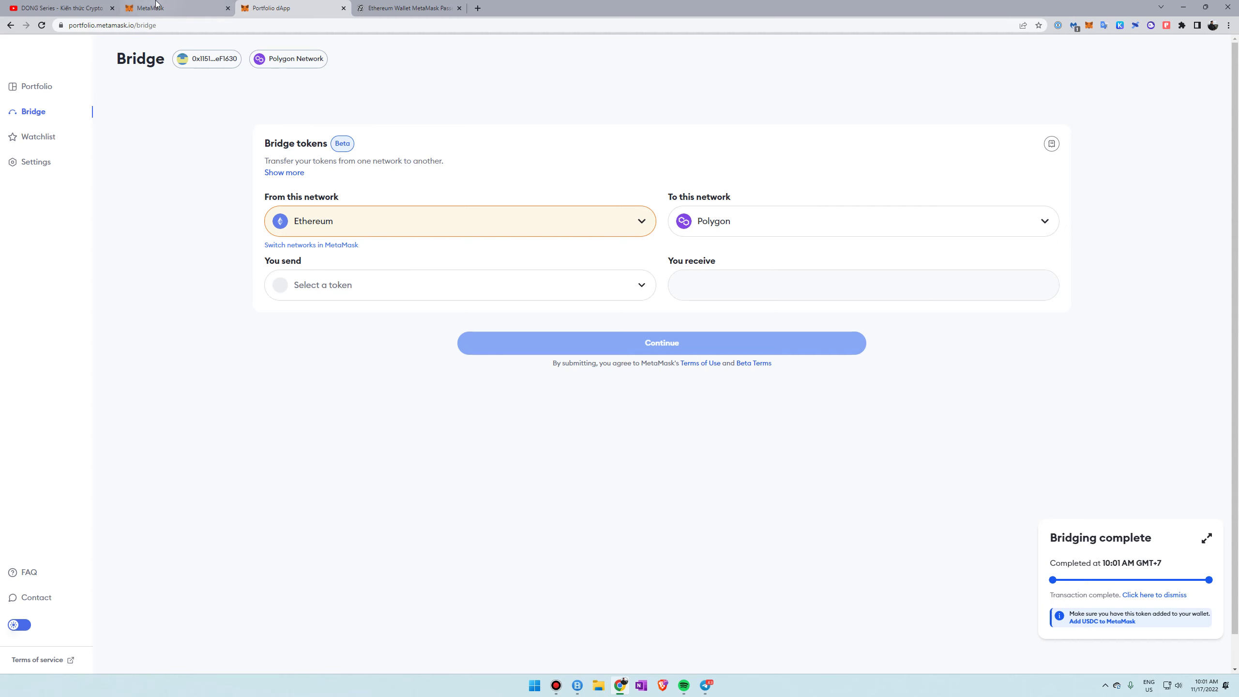
pyautogui.hotkey('ctrl', 'shift', 'Tab')
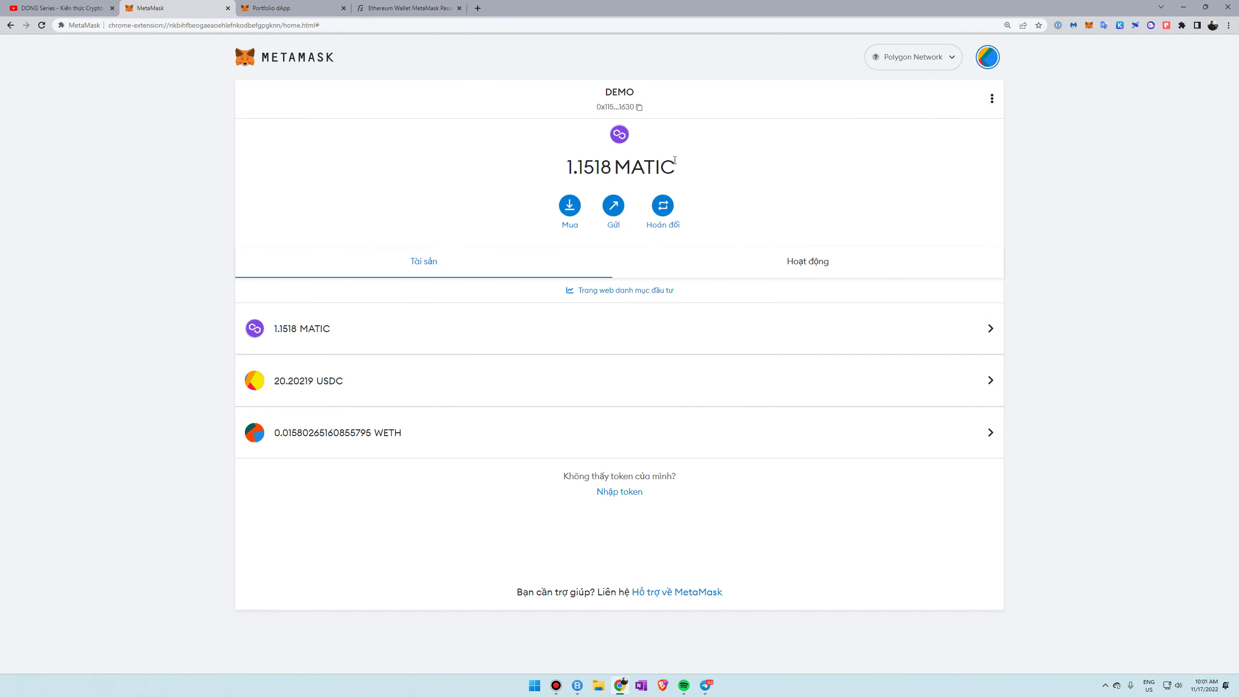
pyautogui.click(313, 4)
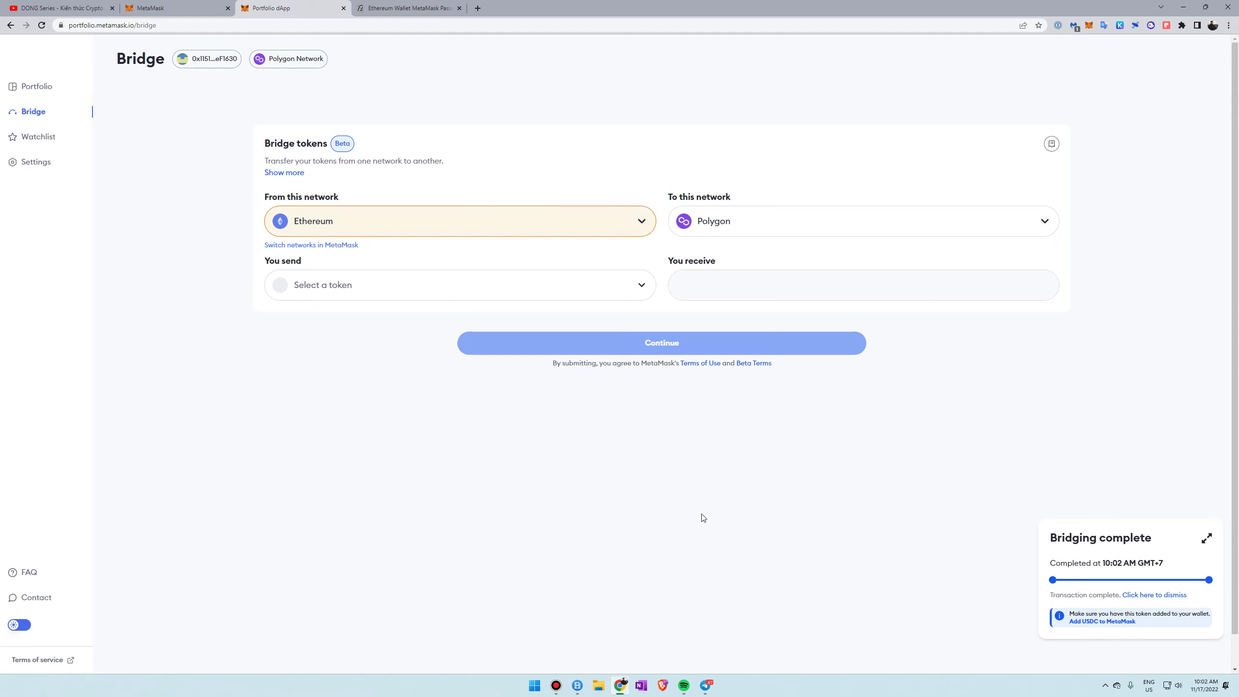
# - Switch to Telegram and read the DONG Series Channel post about MetaMask's planned DAO and token
pyautogui.click(706, 686)
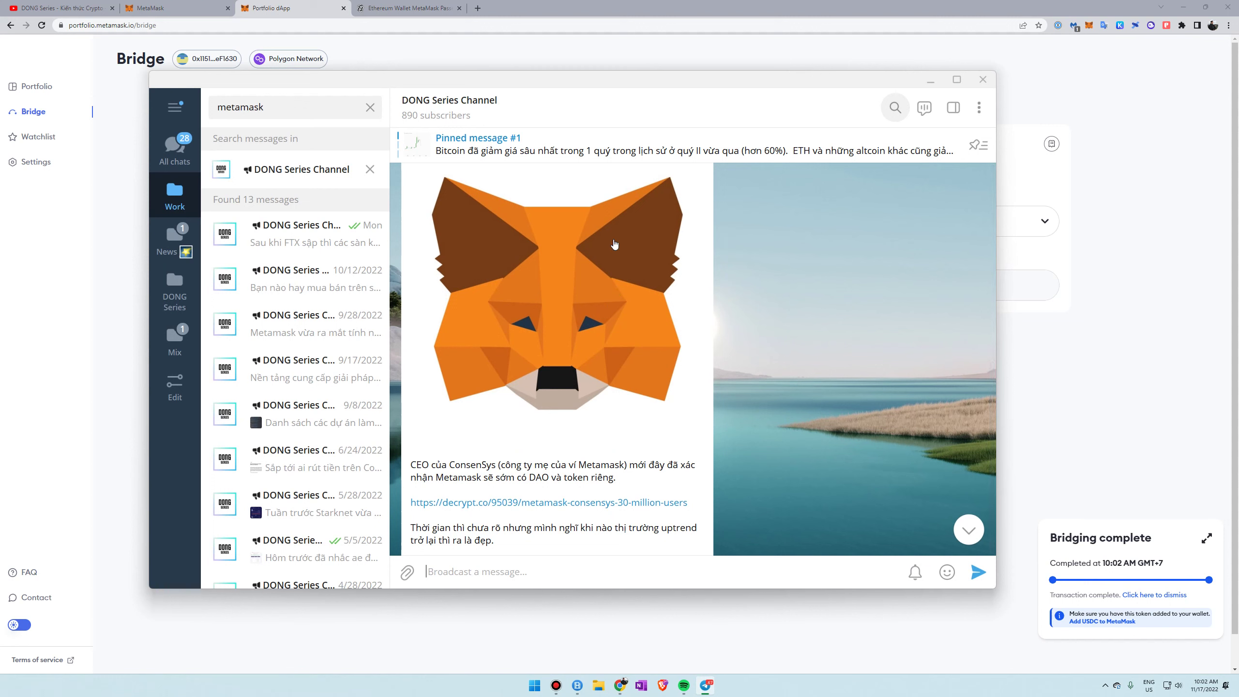
pyautogui.scroll(-2, 614, 244)
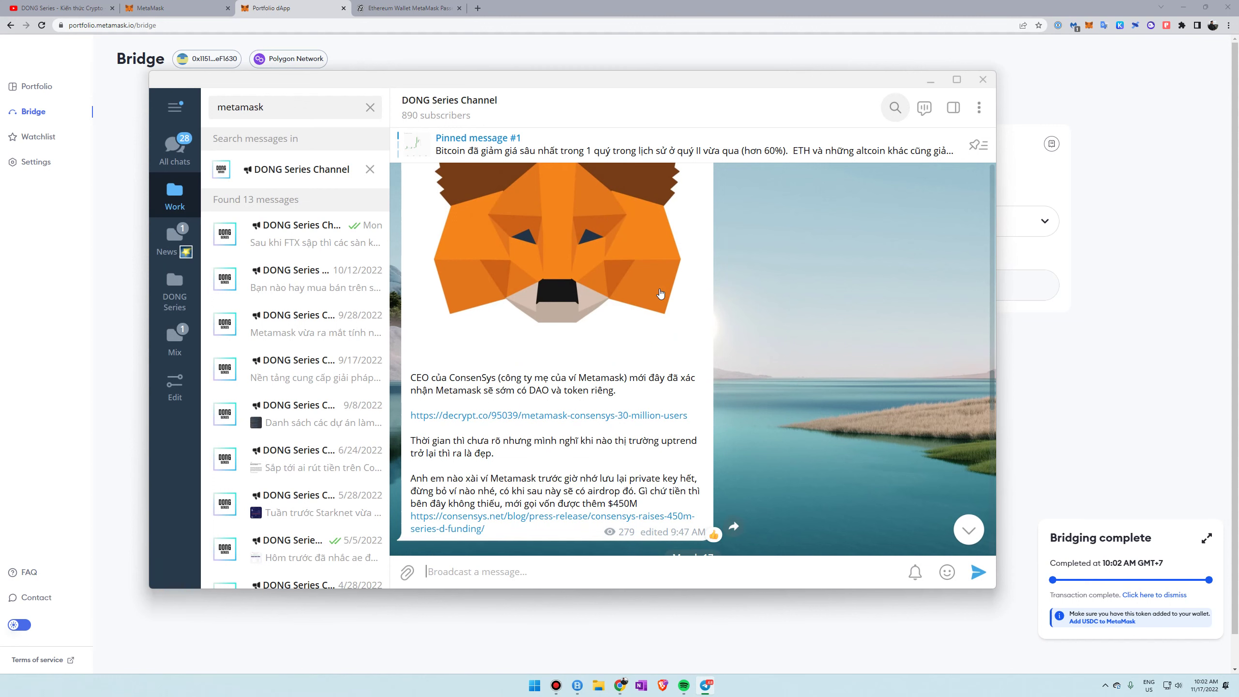
pyautogui.scroll(-1, 863, 458)
pyautogui.scroll(2, 717, 354)
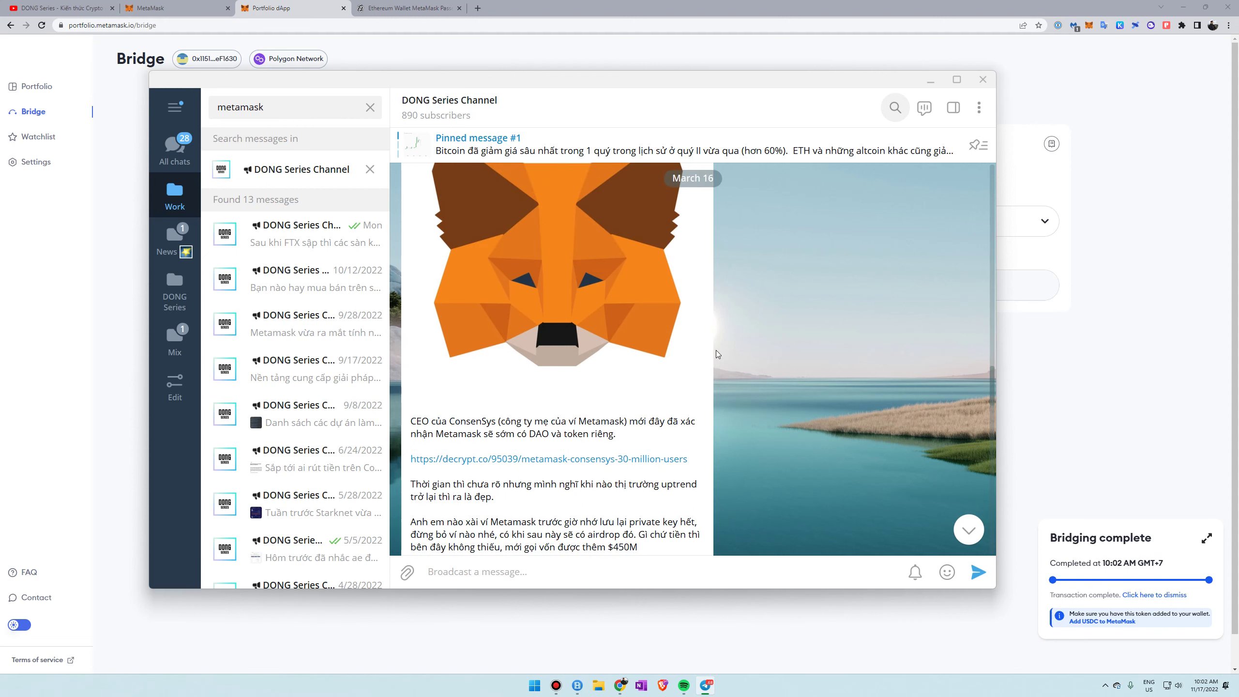
pyautogui.write('90')
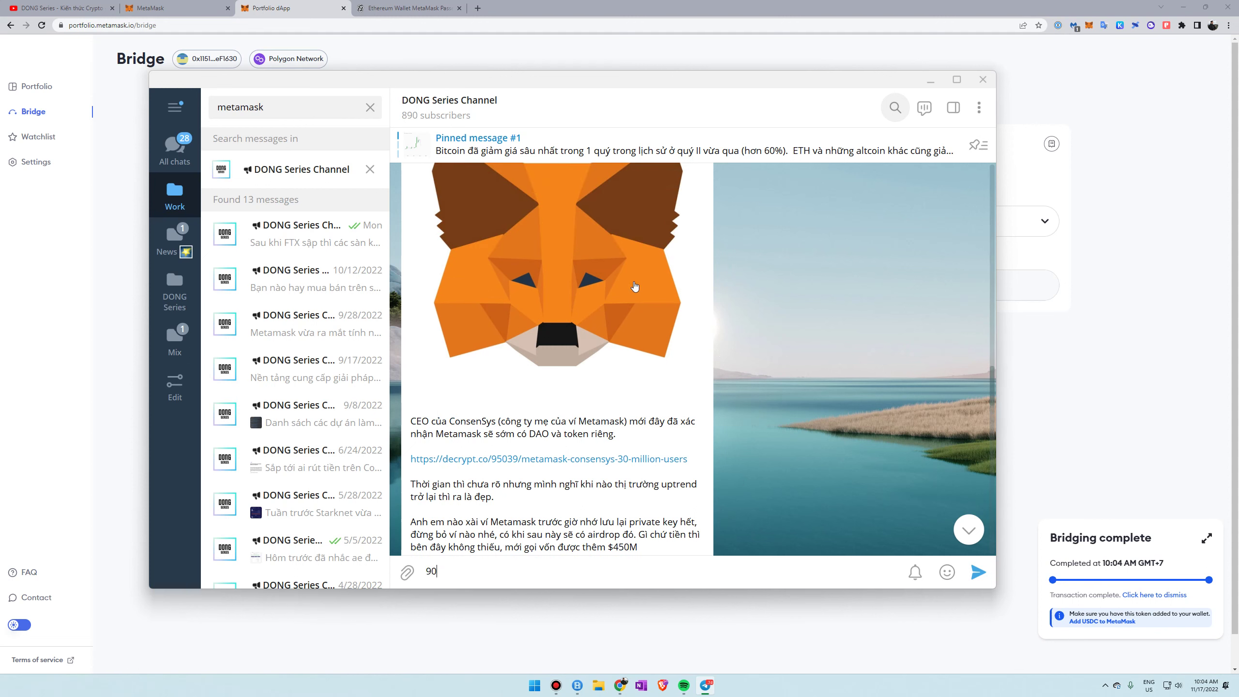
pyautogui.press('BackSpace')
pyautogui.press('BackSpace')
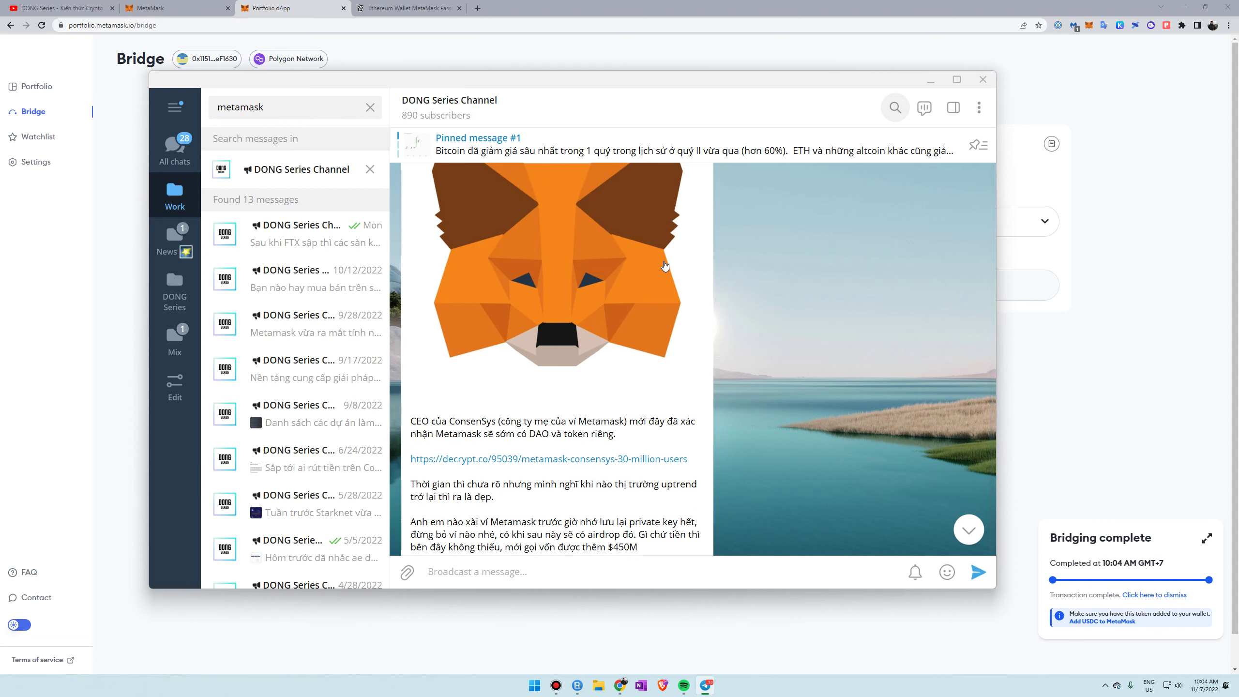